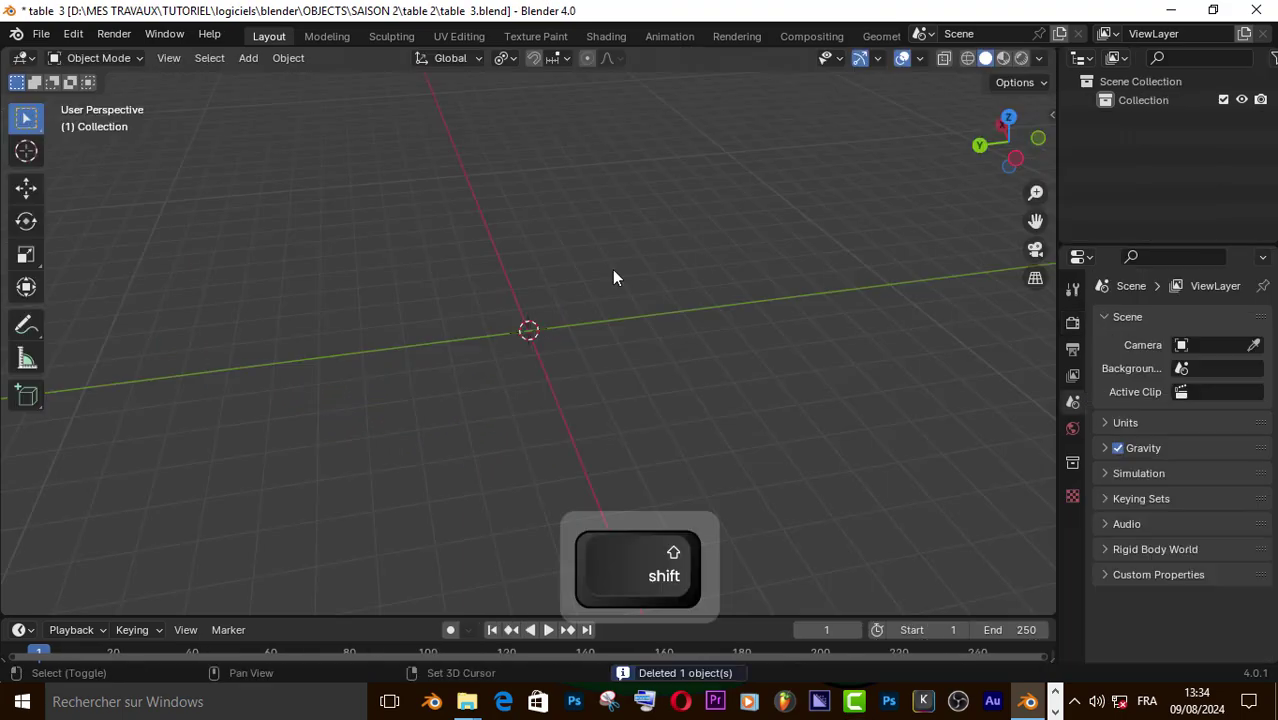
- Add a cube and, with its two opposite X-facing faces selected, set the pivot point to Individual Origins
key(shift+a)
click(700, 289)
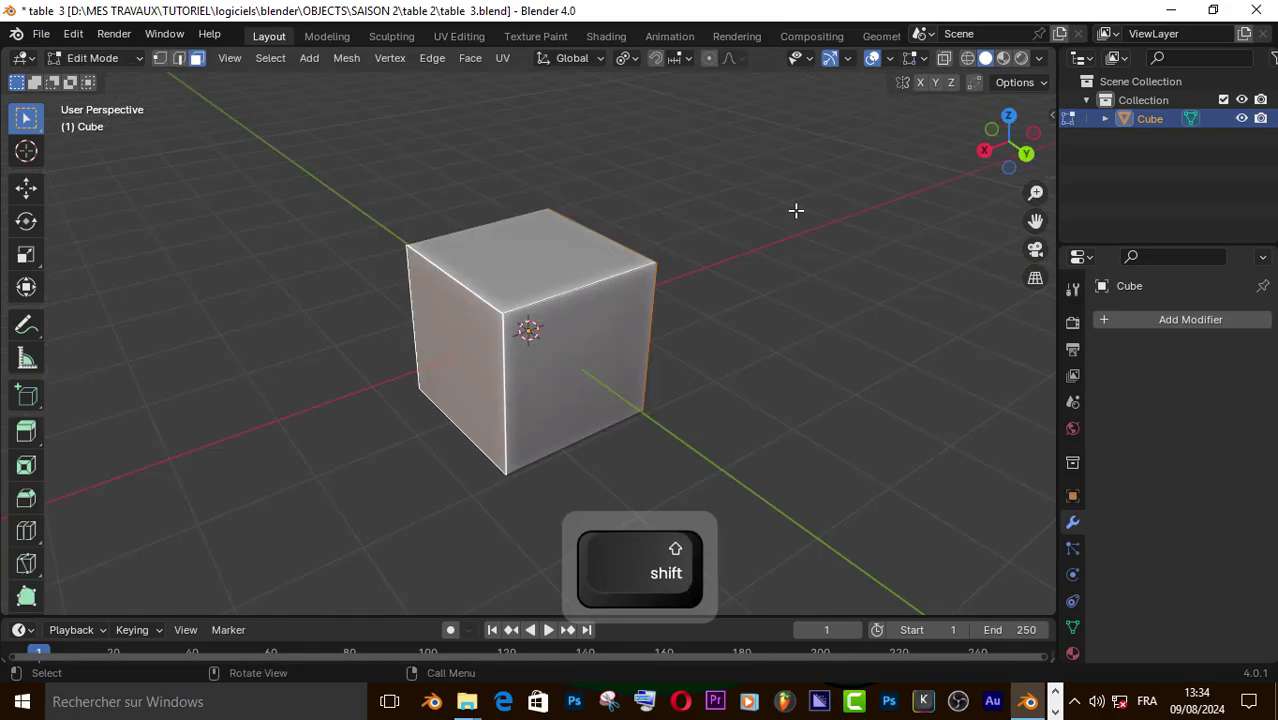
middle_drag(796, 210, 707, 268)
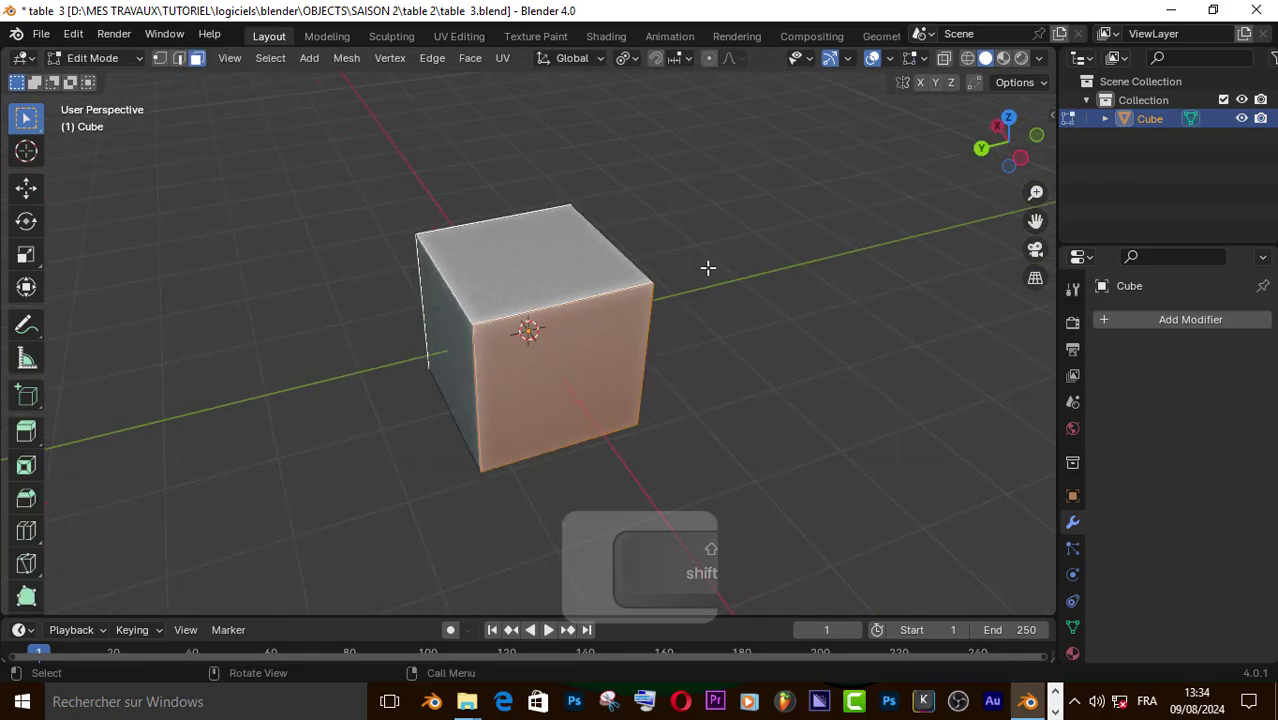
scroll(709, 276, up, 1)
key(period)
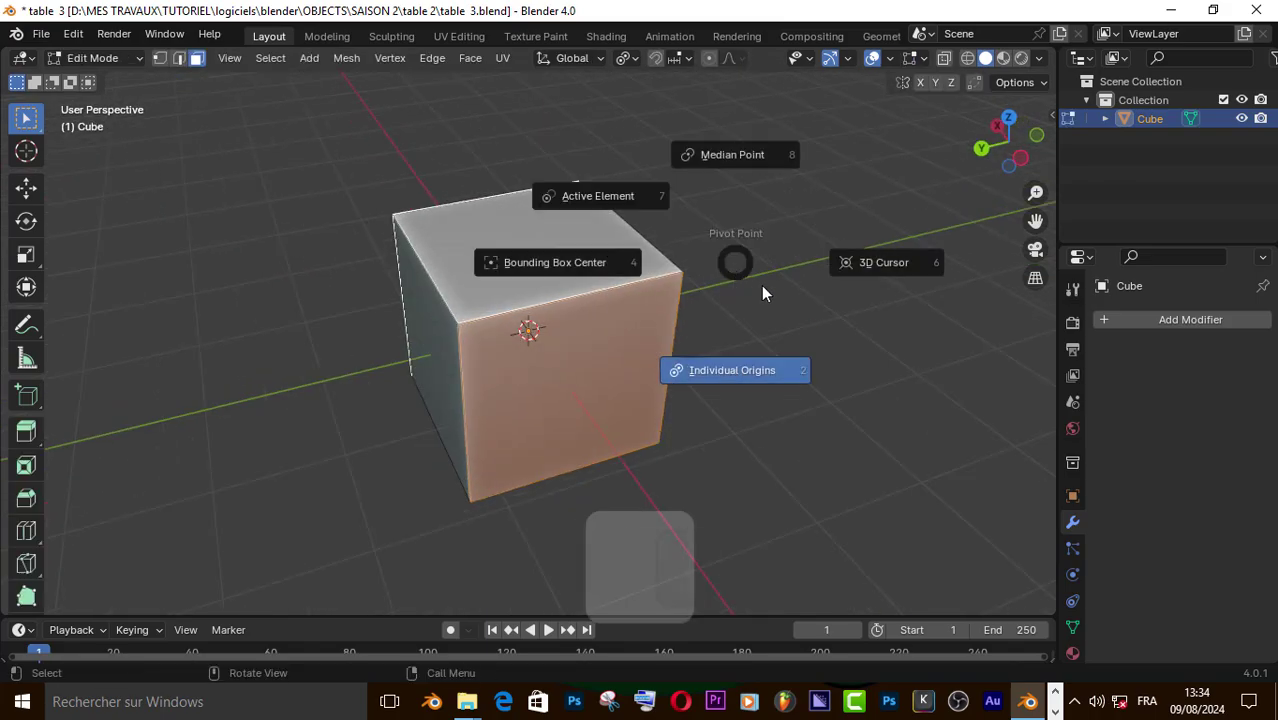
click(716, 378)
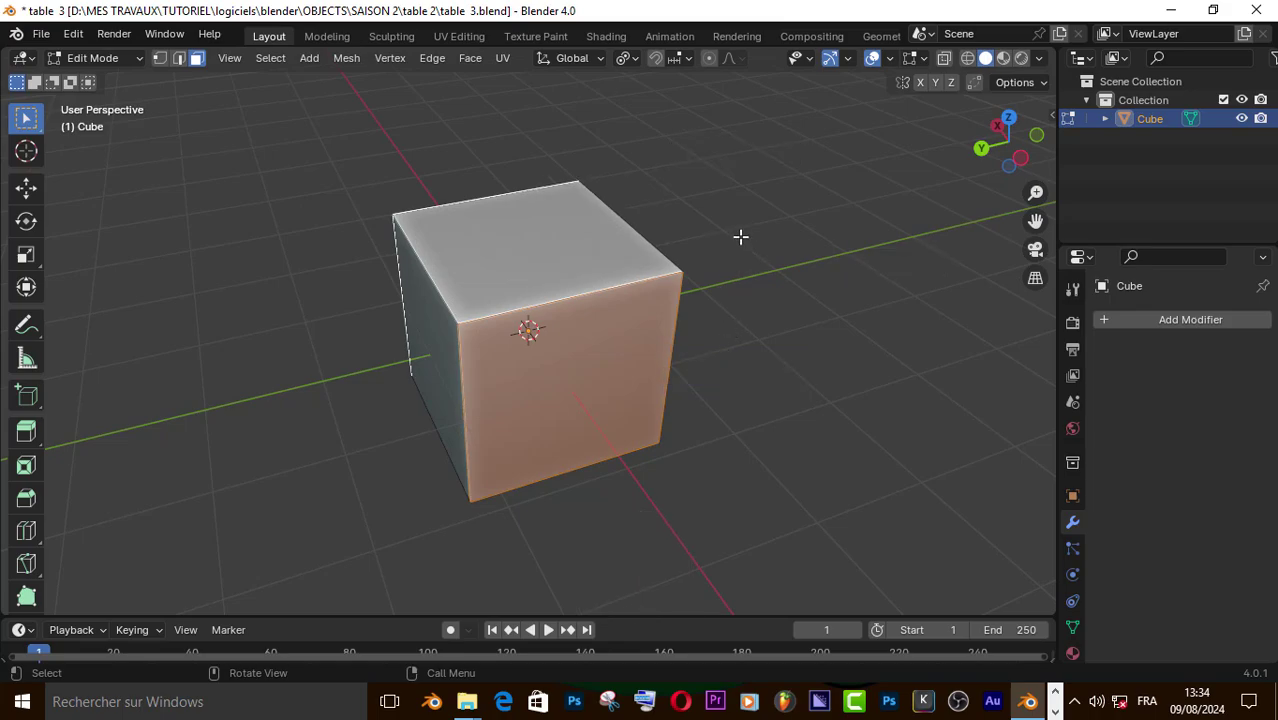
- Inset the cube's two opposite faces about 0.16 m and bridge their edge loops into a through opening
key(i)
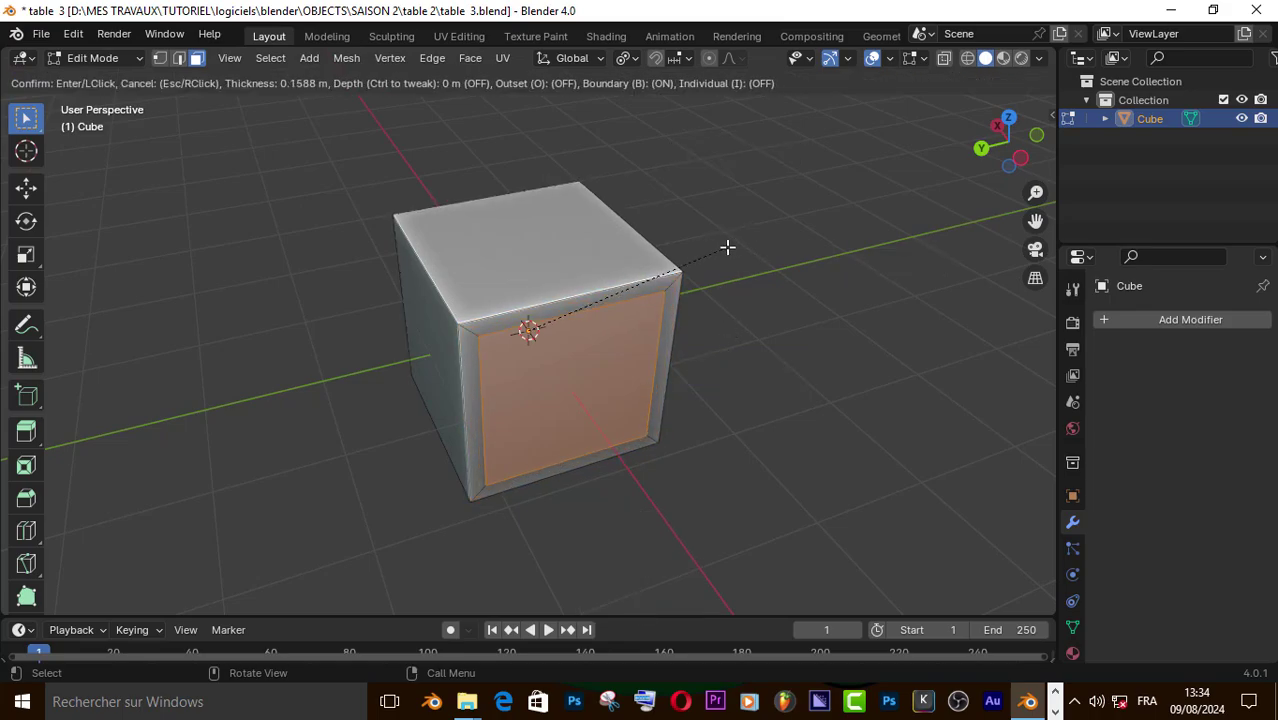
click(727, 247)
middle_drag(714, 331, 618, 126)
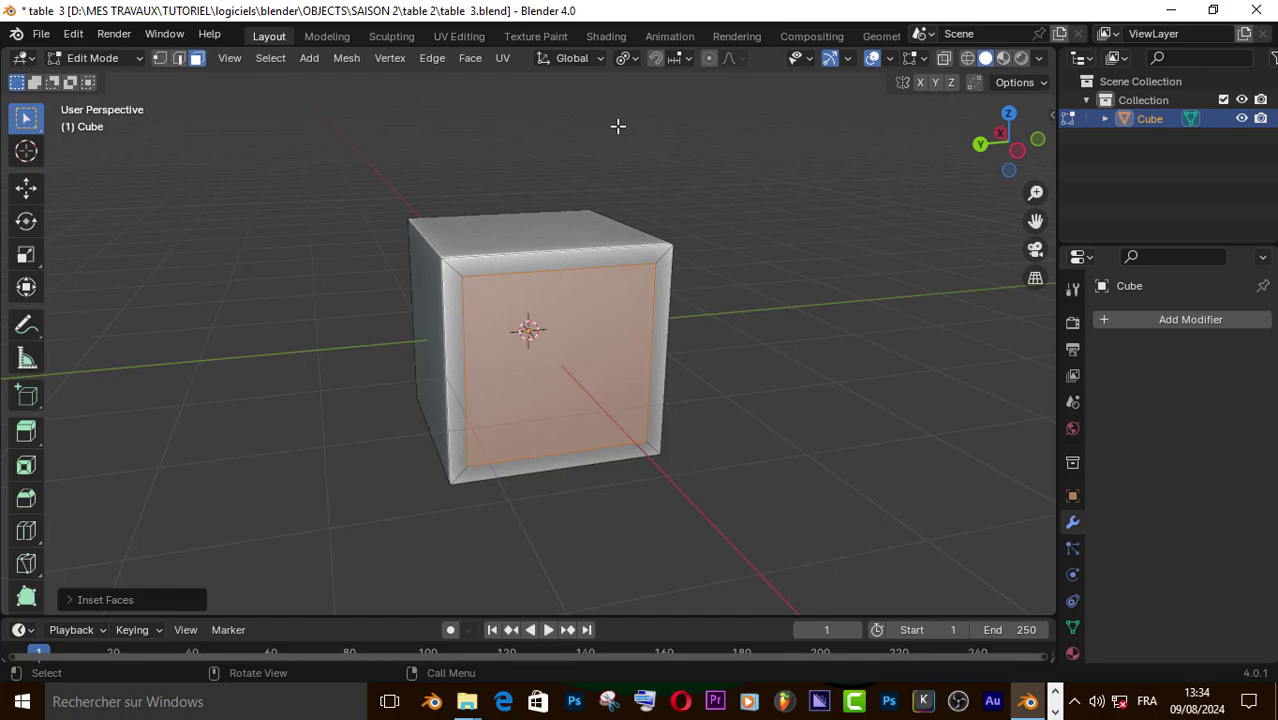
click(433, 59)
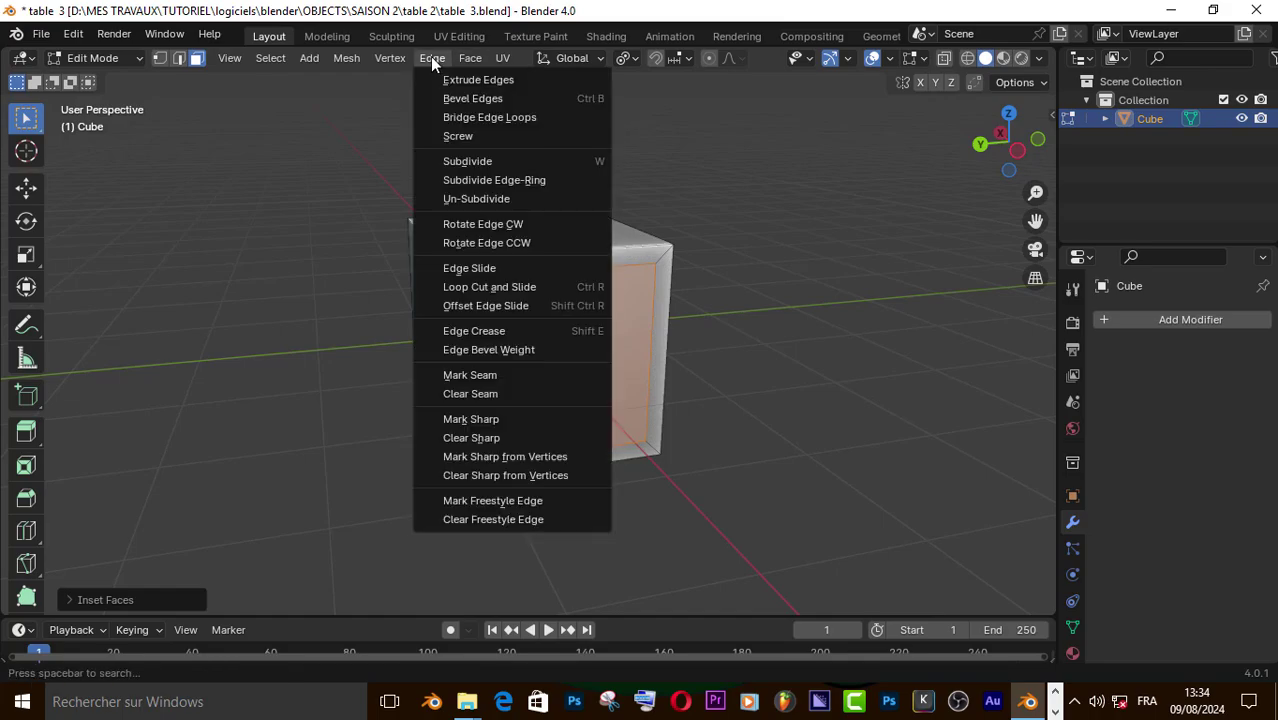
click(513, 124)
middle_drag(525, 128, 679, 223)
- Scale the entire hollow box along Y to stretch it into a wide, low table body
key(a)
key(s)
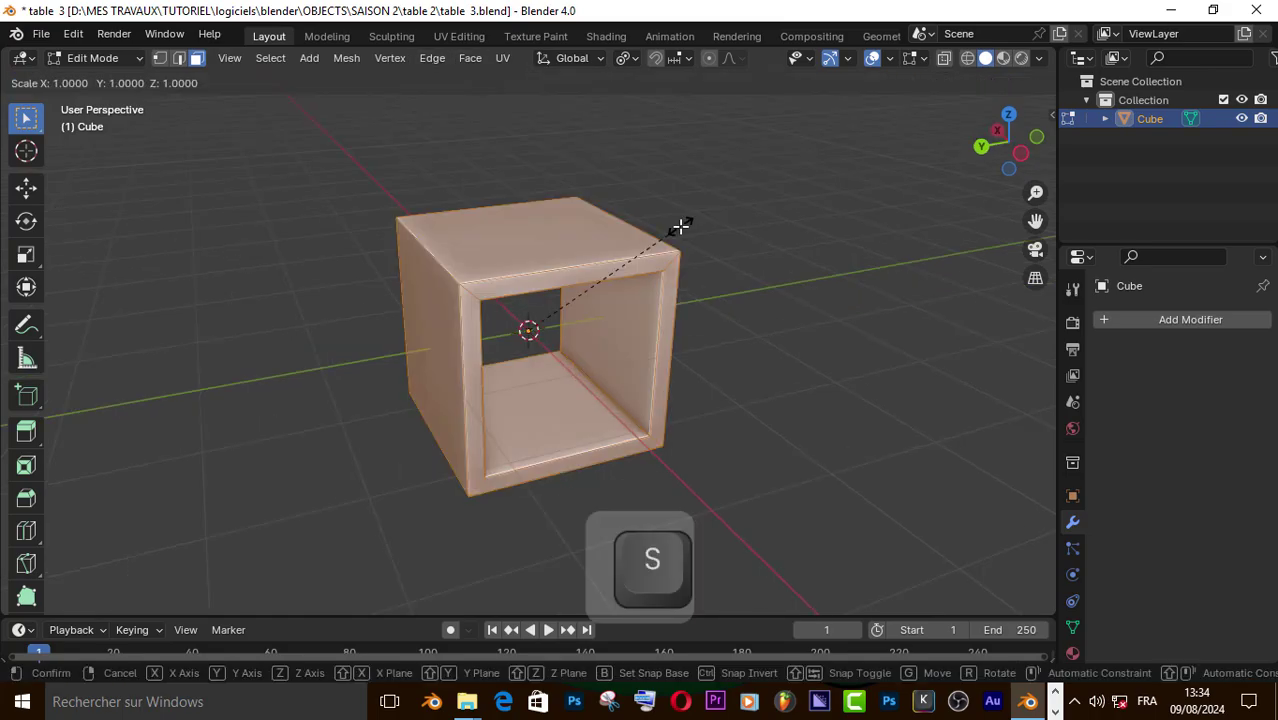
key(y)
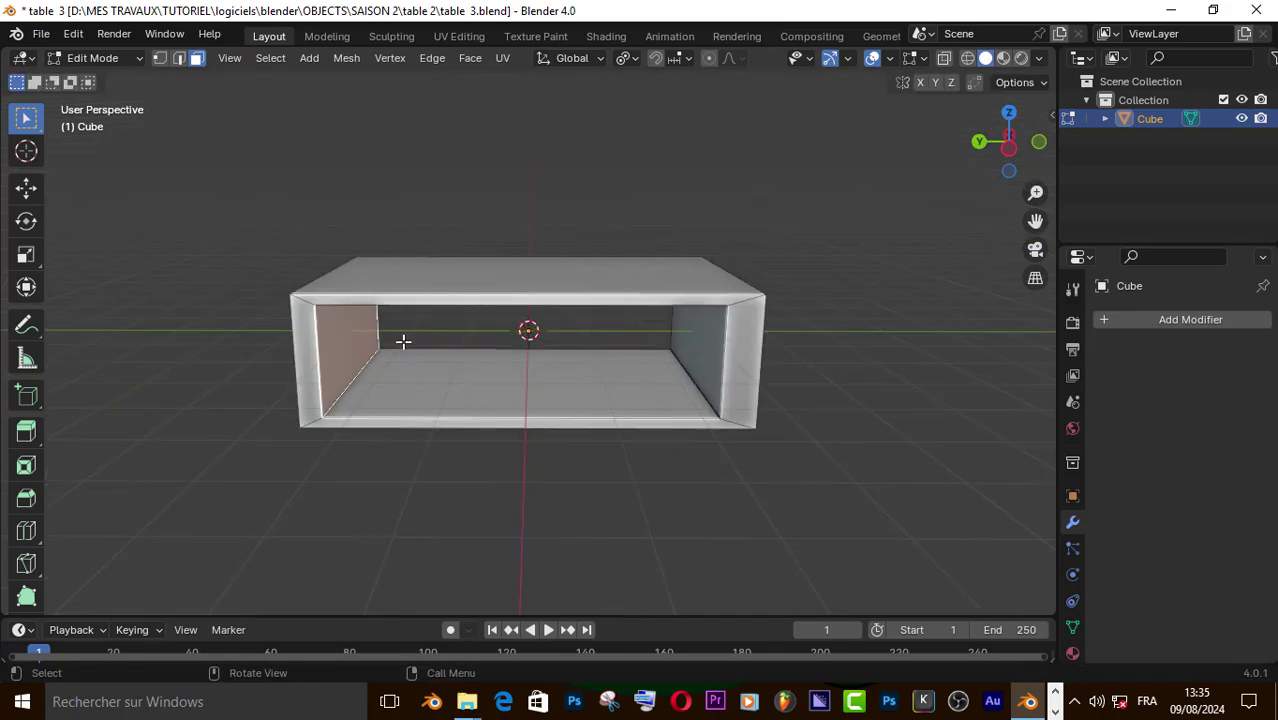
- Move the inner side face outward about 0.13 m along Y to thin the side wall, and fill the box's back opening with a face
key(g)
key(y)
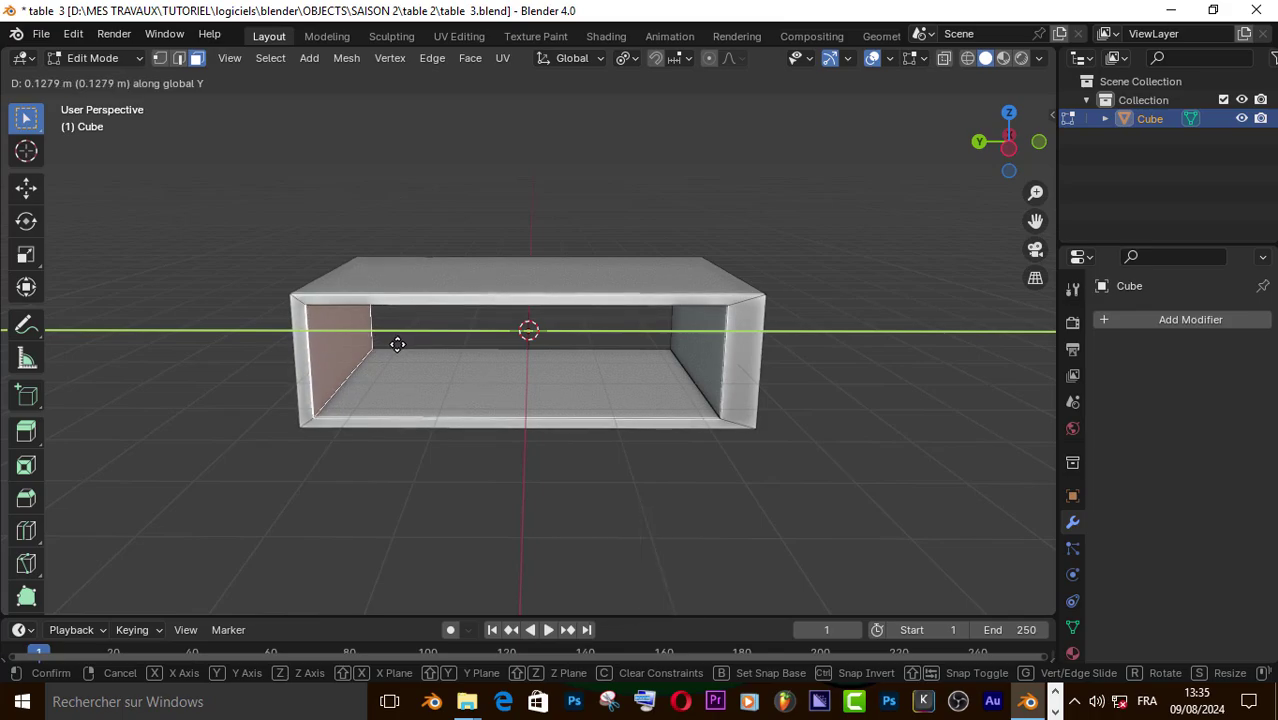
middle_drag(397, 344, 709, 328)
click(709, 328)
middle_drag(839, 350, 613, 275)
key(f)
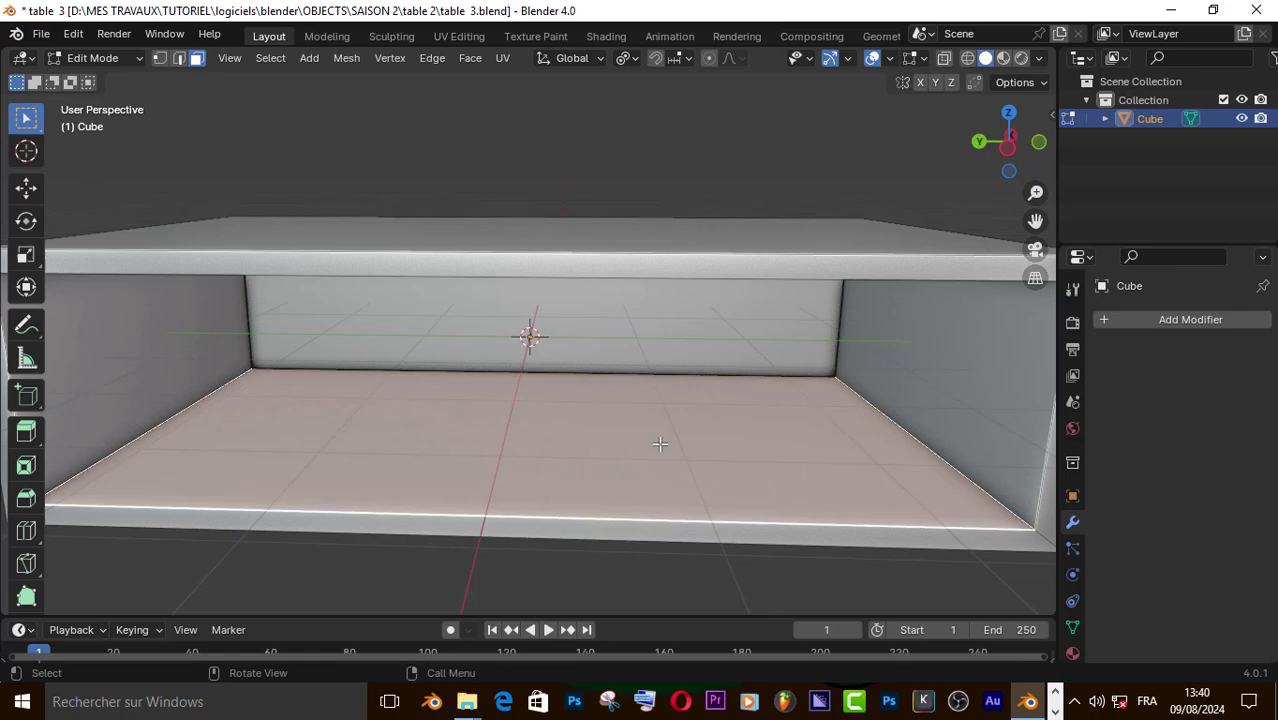
- Subdivide the inner floor face of the box with 4 cuts
right_click(692, 434)
click(598, 345)
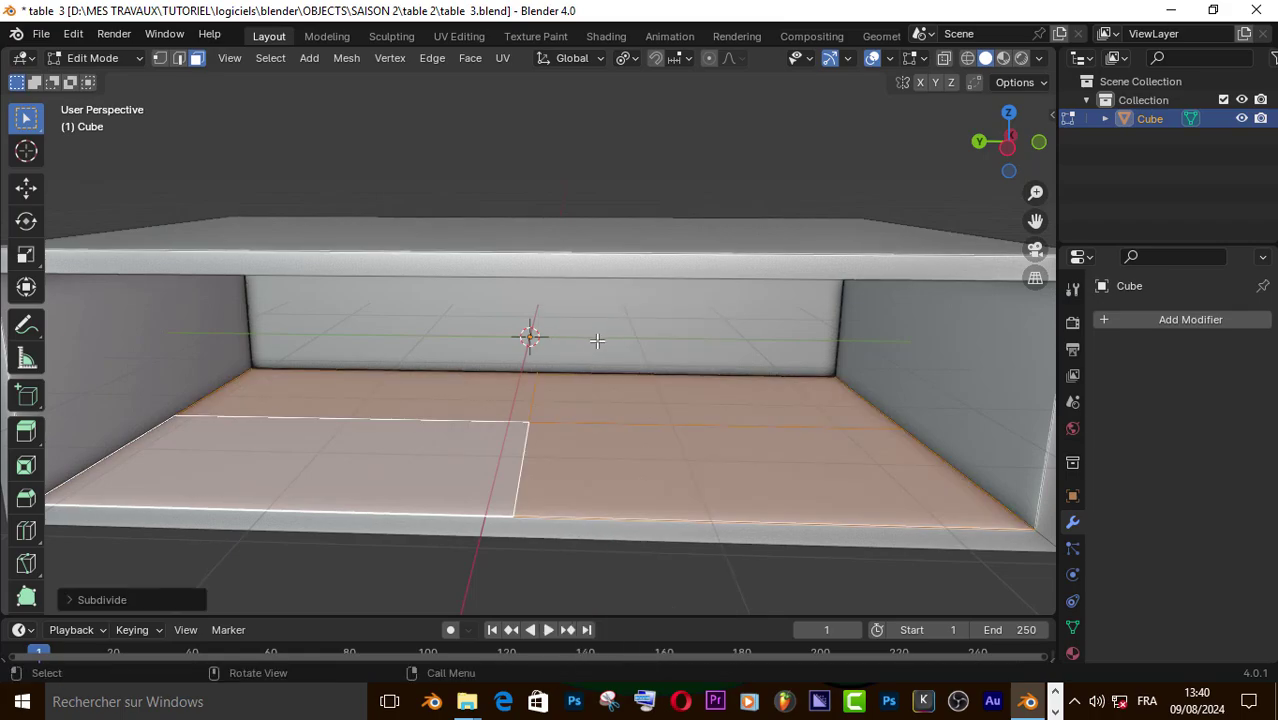
mouse_move(527, 451)
middle_down()
mouse_move(540, 430)
mouse_move(570, 442)
mouse_move(533, 446)
middle_up()
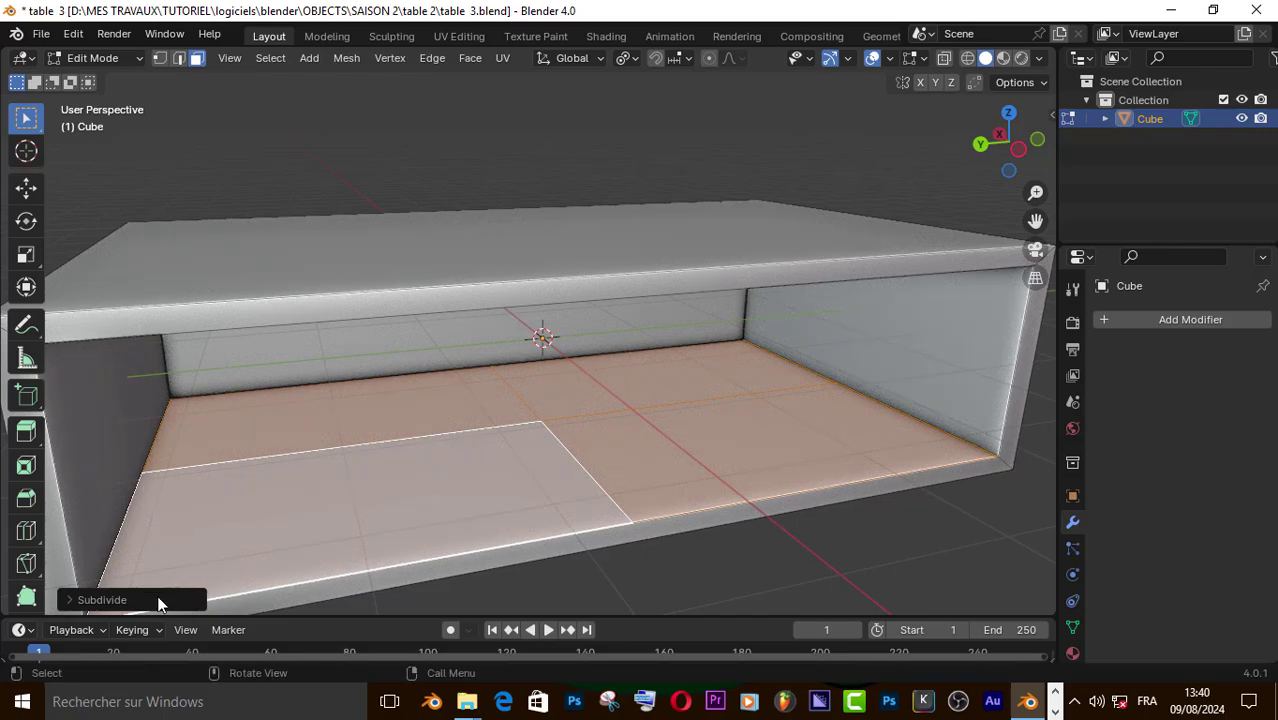
click(102, 600)
click(305, 470)
click(305, 470)
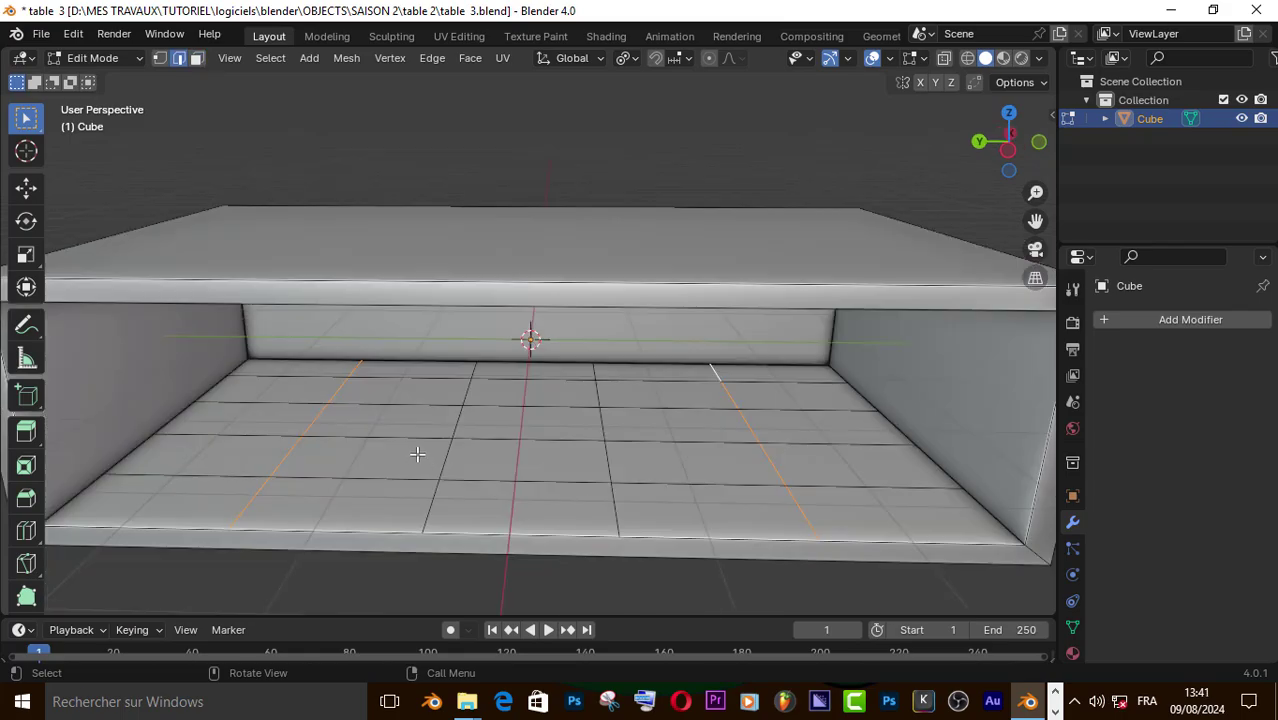
- Bevel the floor's two outer front-to-back edge lines about 0.09 m wide and extrude the strips 1.706 m along Z as partitions
key(ctrl+b)
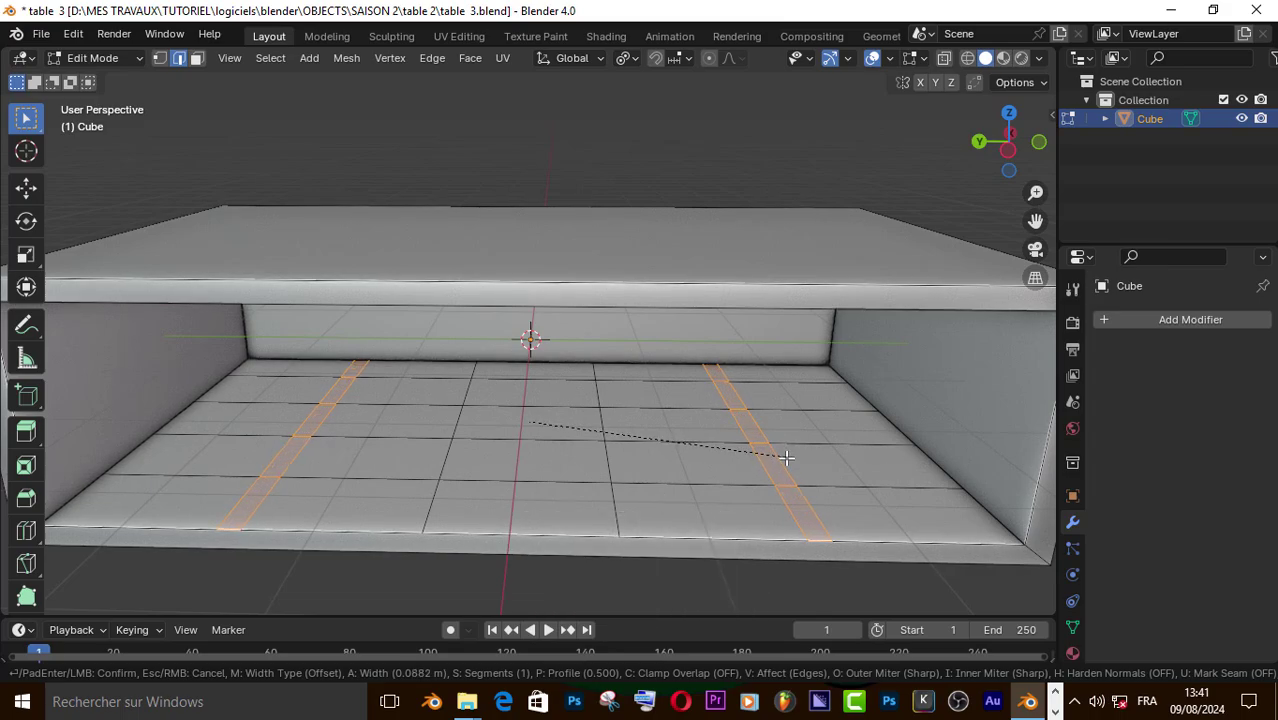
click(786, 457)
key(e)
key(z)
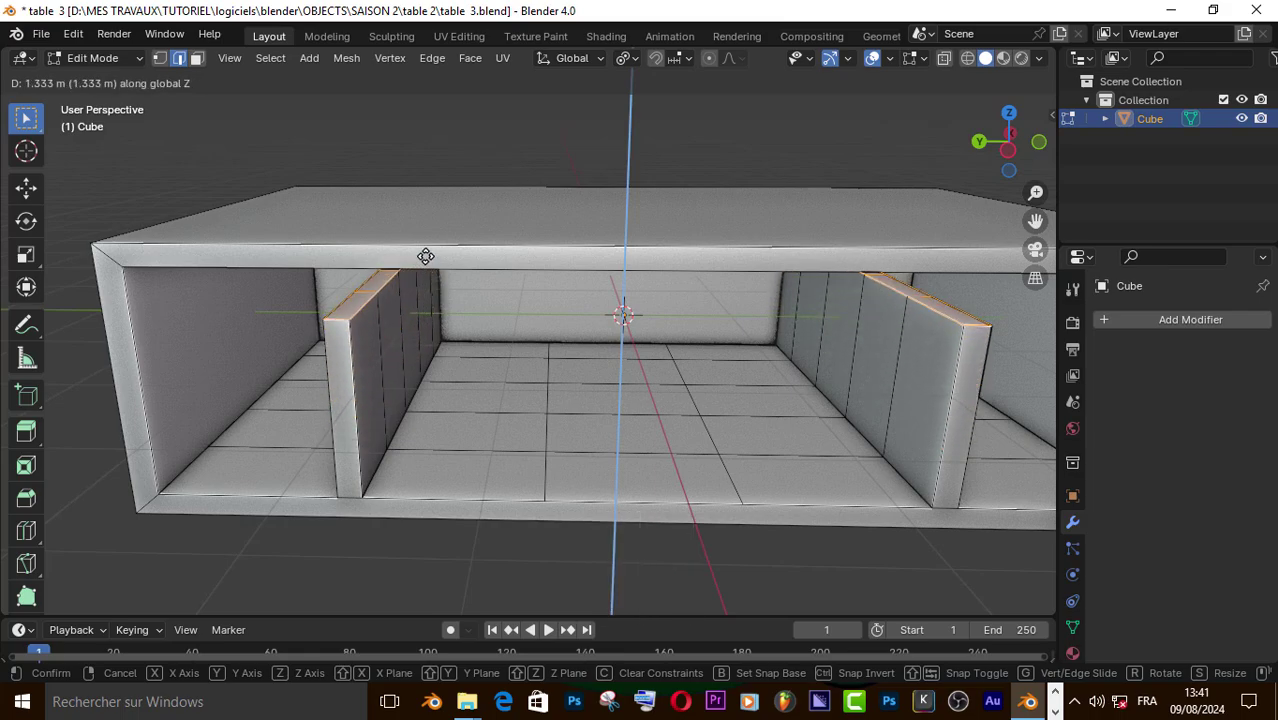
click(431, 221)
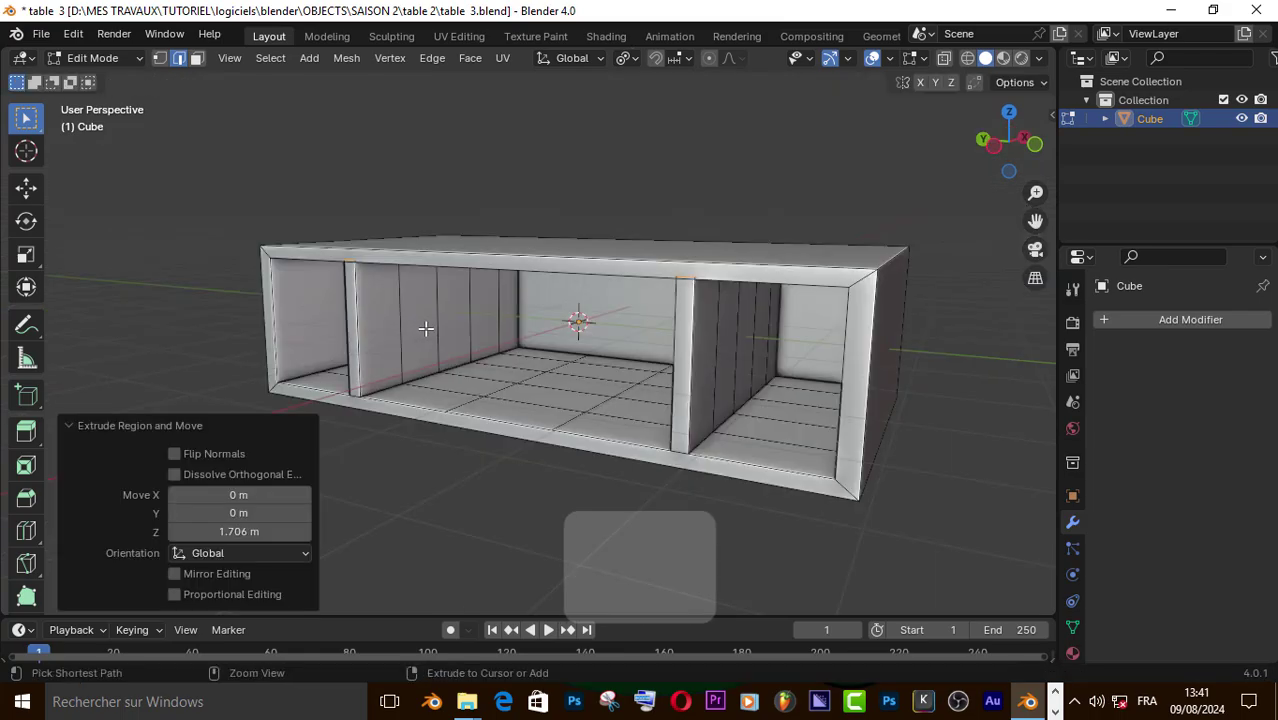
- Add a centred horizontal loop cut around the left partition and bevel it about 0.07 m wide
key(ctrl+r)
right_click(432, 326)
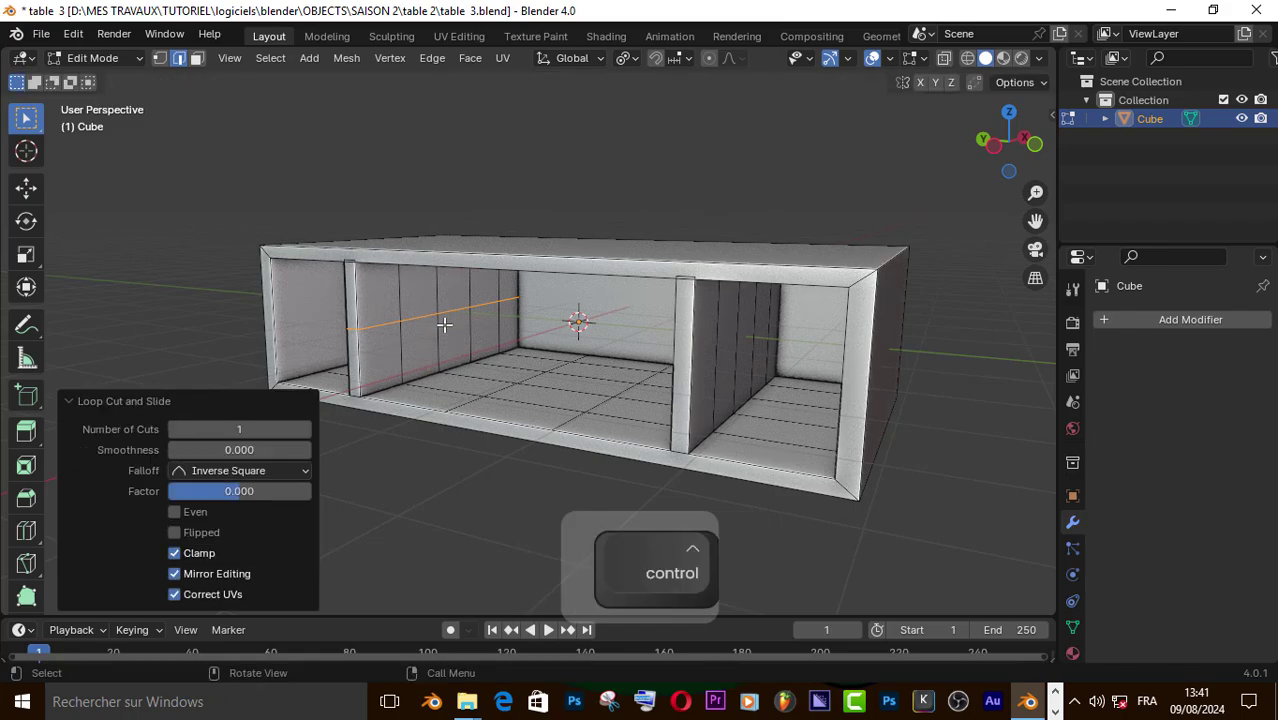
scroll(442, 322, up, 3)
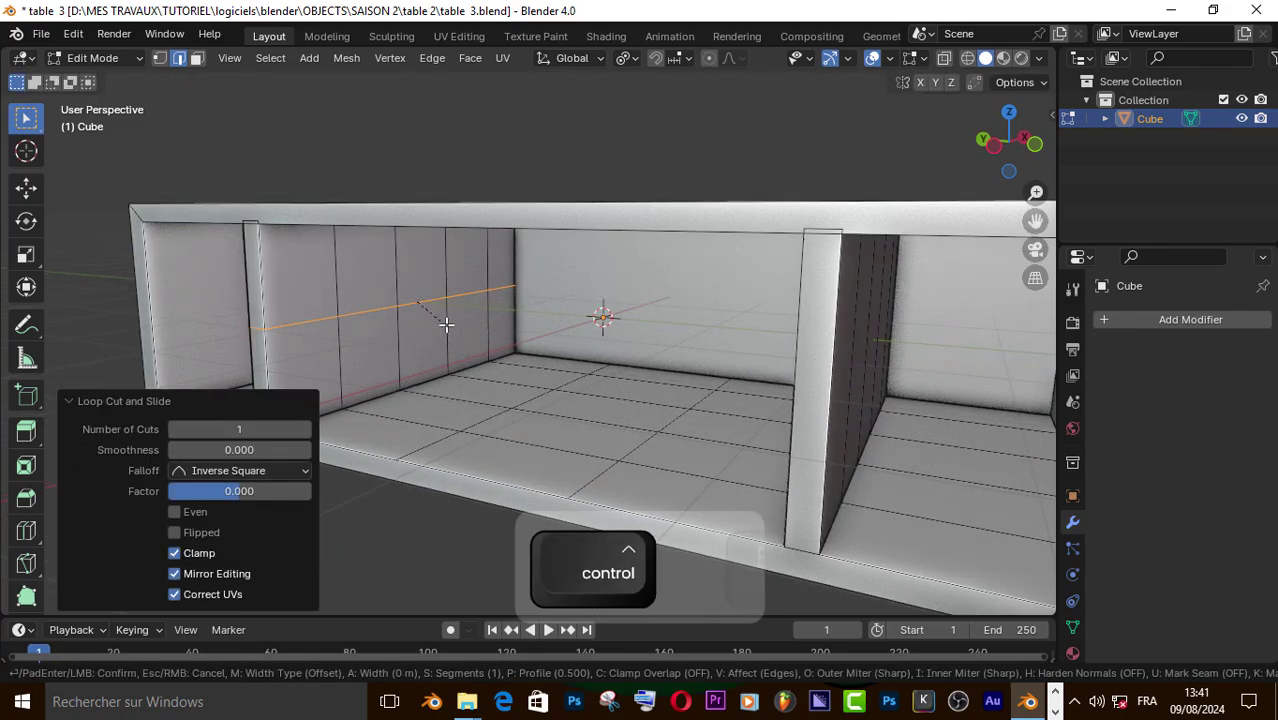
key(ctrl+b)
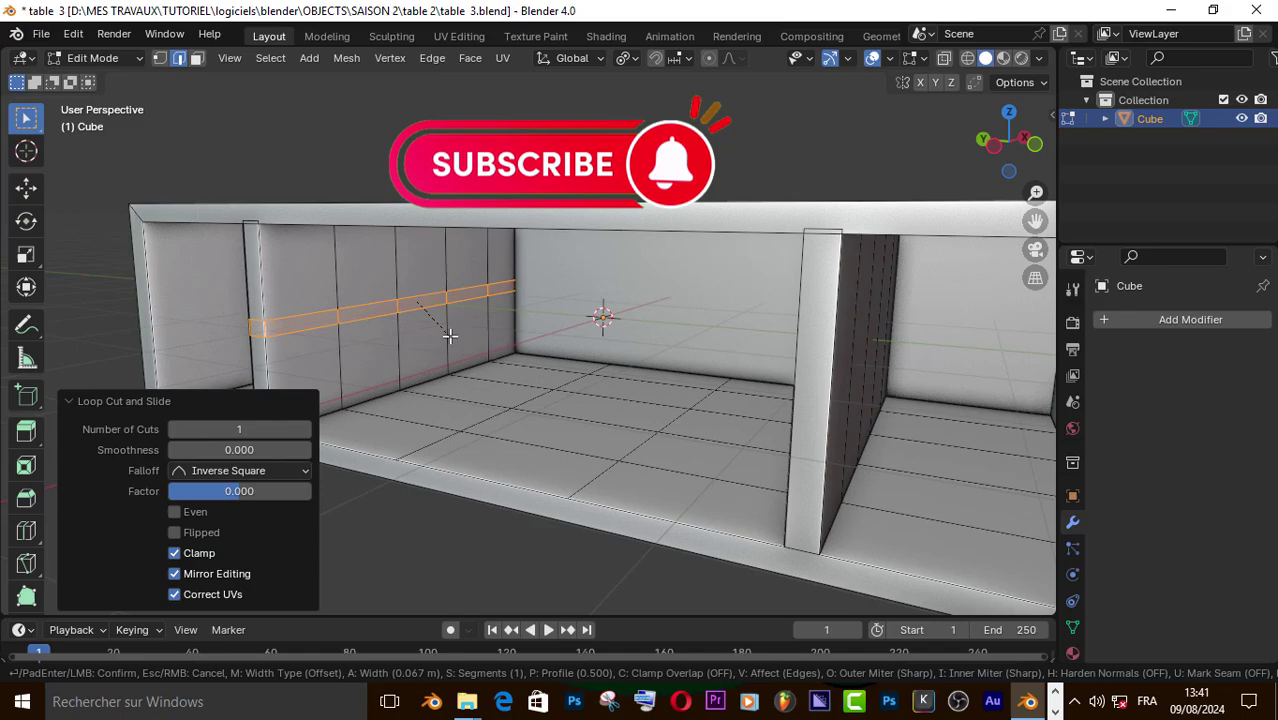
click(449, 337)
- Extrude the face strip on the left partition's inner side about 4.08 m along negative Y to the right partition as a shelf
key(3)
scroll(470, 325, down, 3)
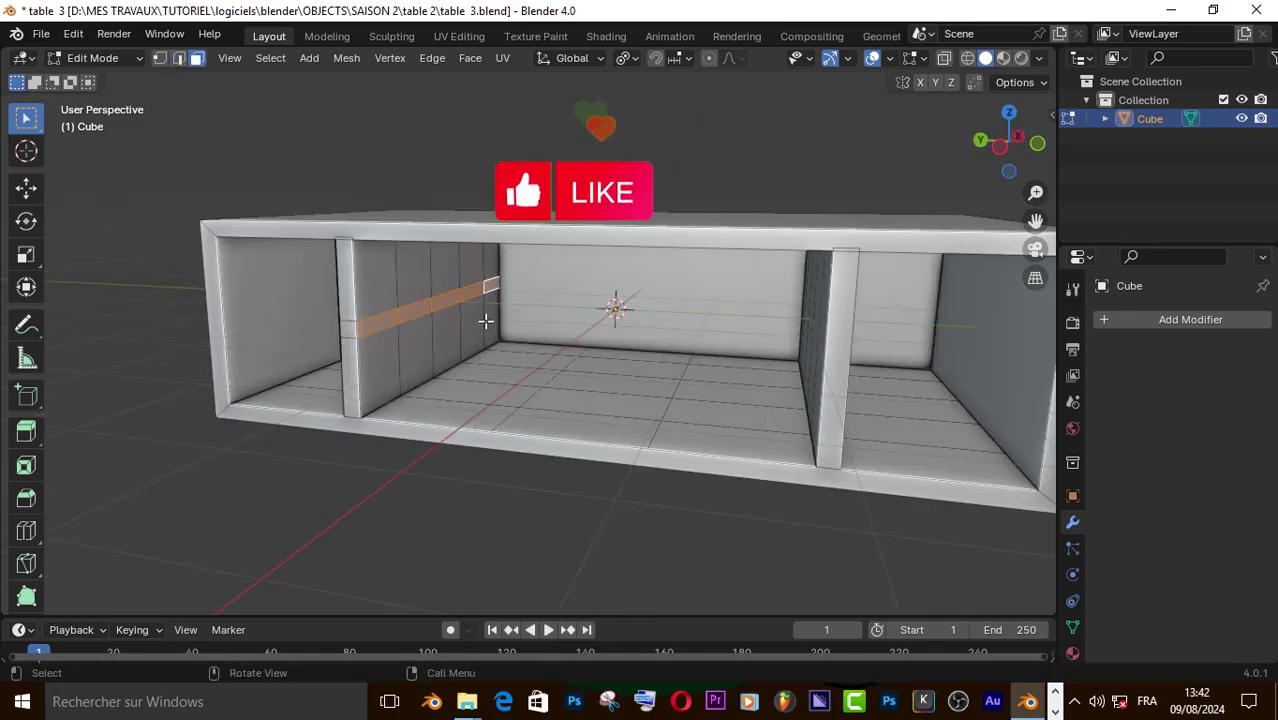
key(e)
key(y)
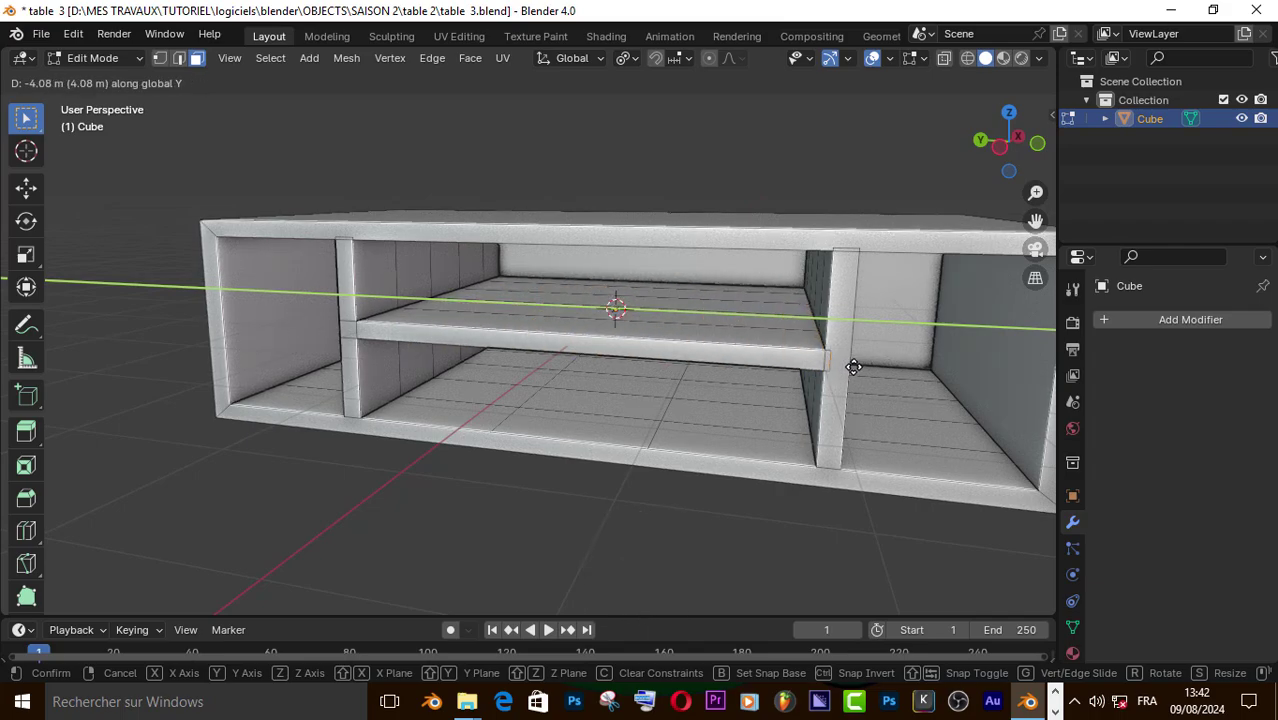
click(854, 367)
- Bevel the four outer front-to-back corner edges of the table body to round its corners
key(2)
middle_drag(750, 430, 471, 338)
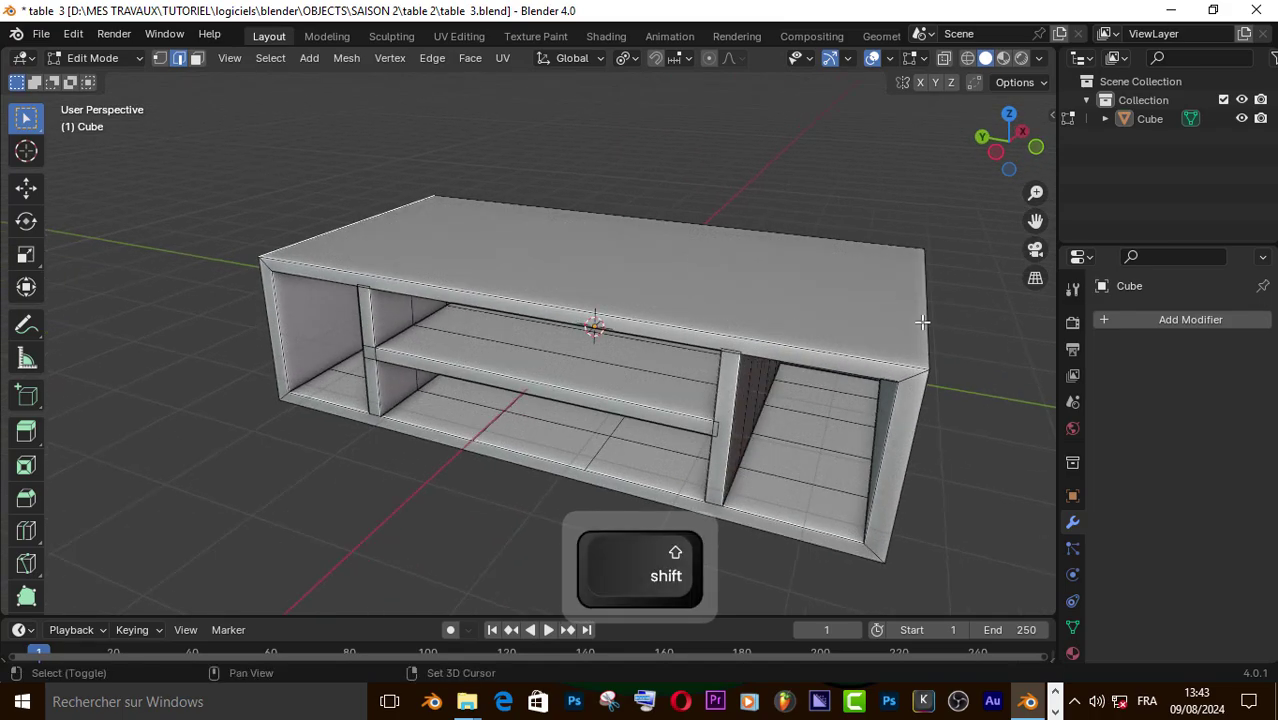
middle_drag(944, 382, 889, 343)
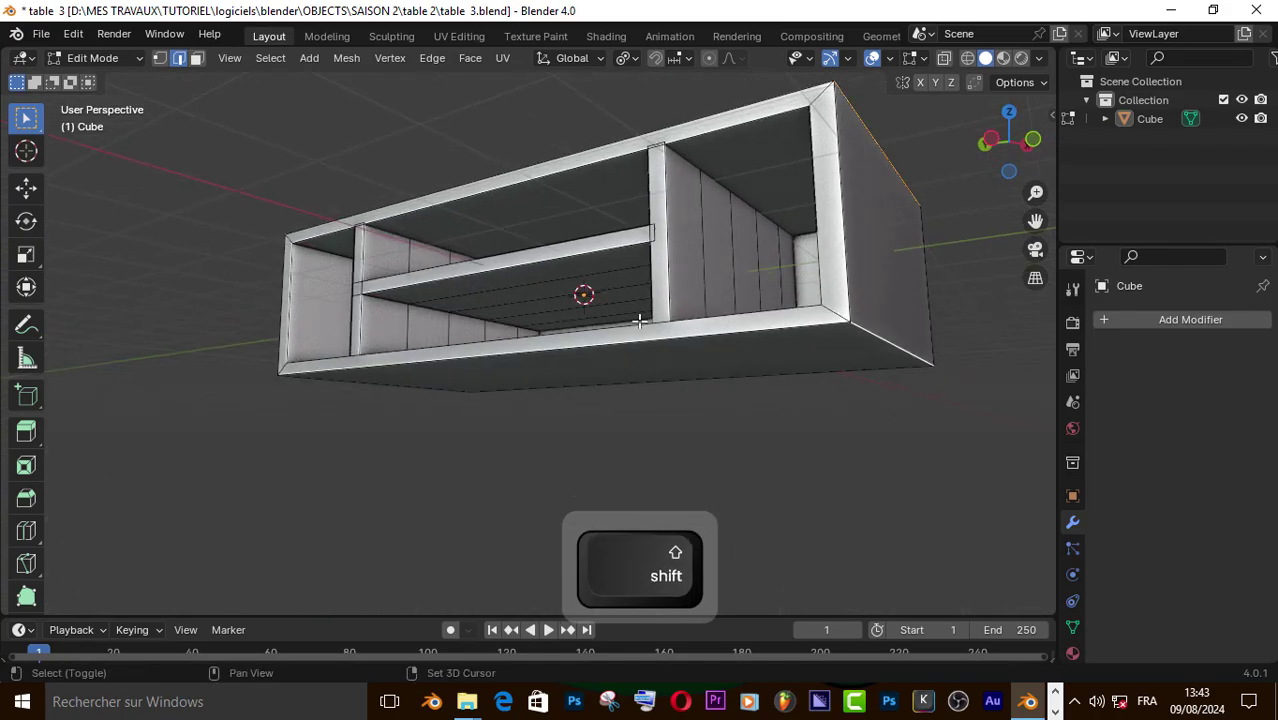
middle_drag(639, 320, 604, 403)
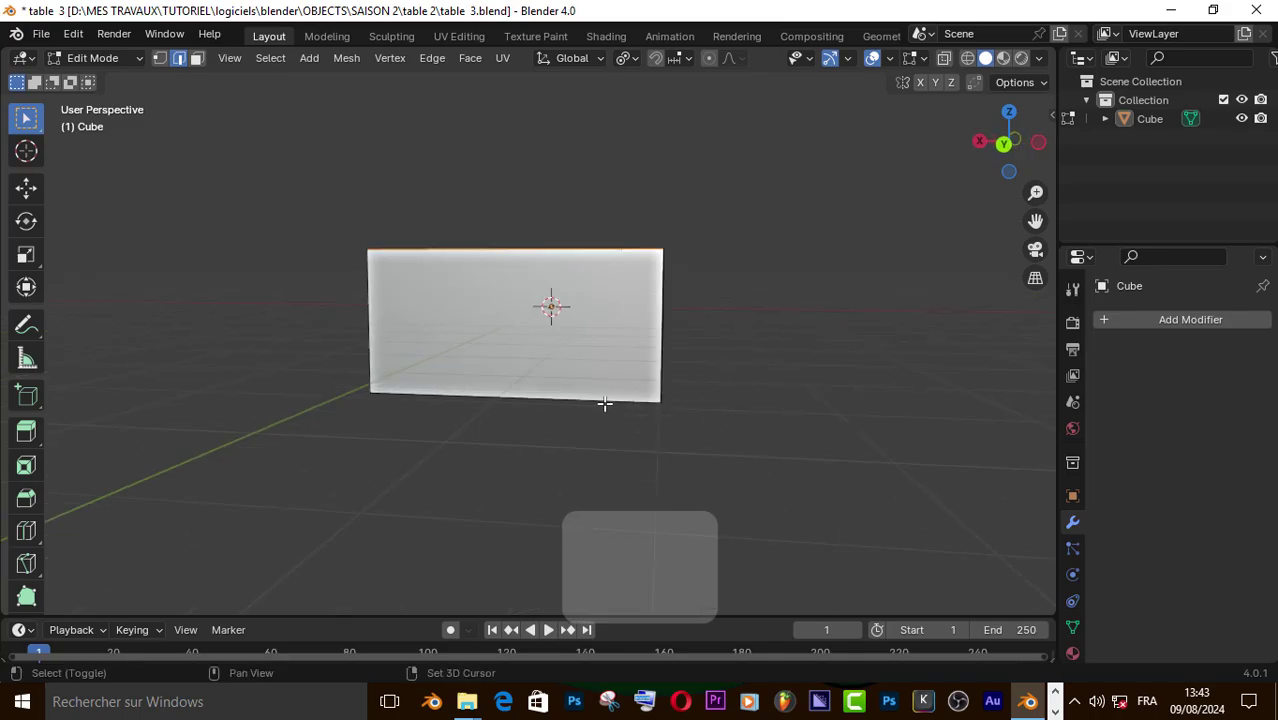
shift+click(637, 397)
middle_drag(688, 369, 580, 398)
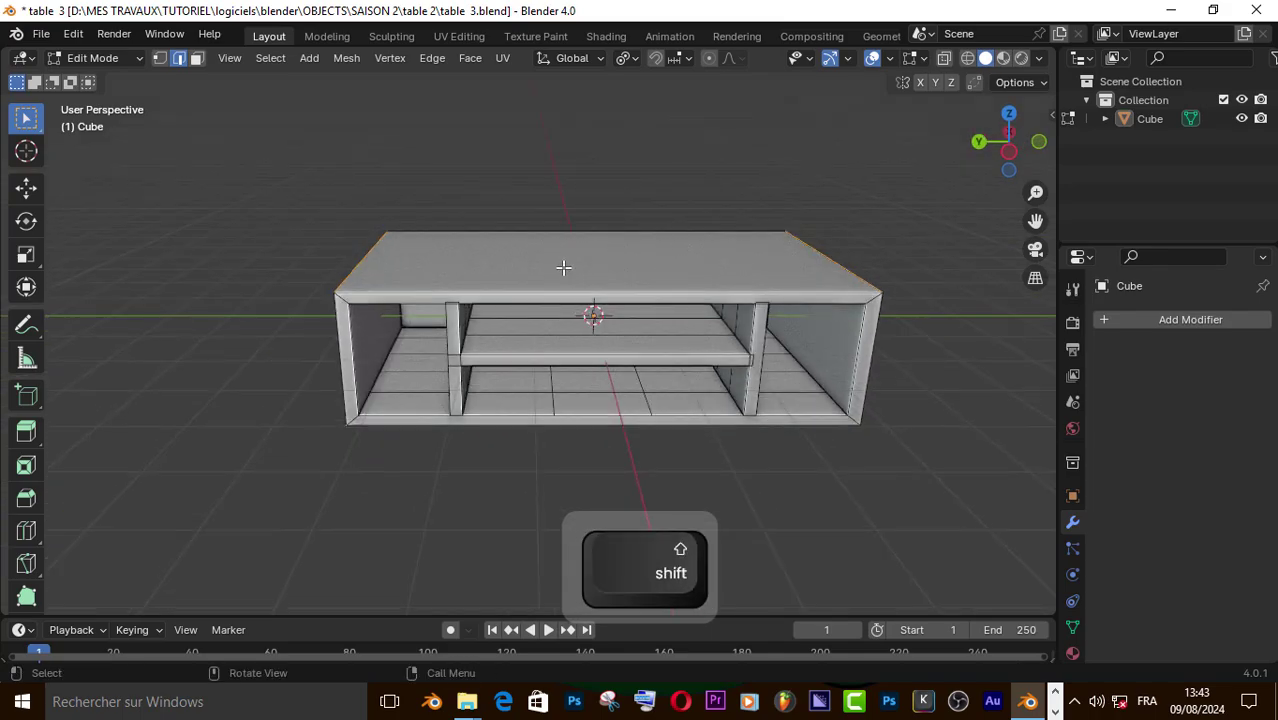
scroll(530, 248, up, 2)
key(ctrl+b)
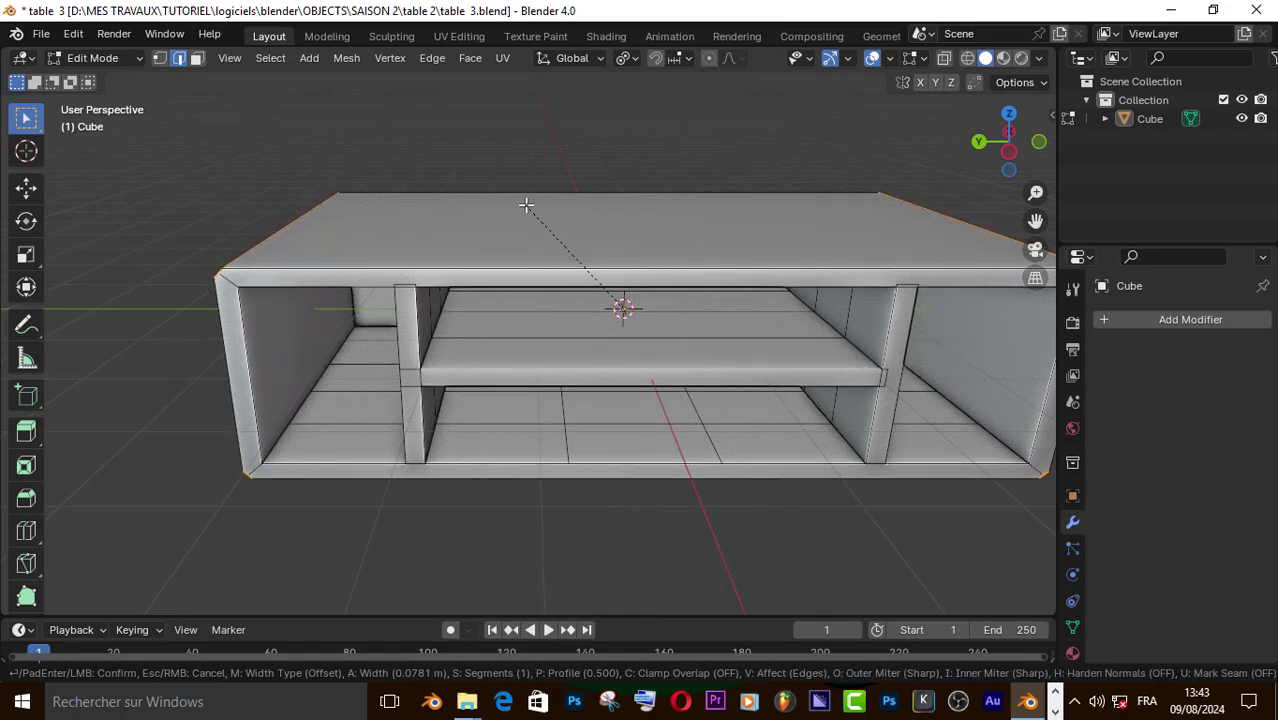
click(524, 205)
- Snap the 3D cursor to the middle of the lower central compartment's opening, using its front floor edges and the shelf's lower edge
middle_drag(560, 260, 653, 354)
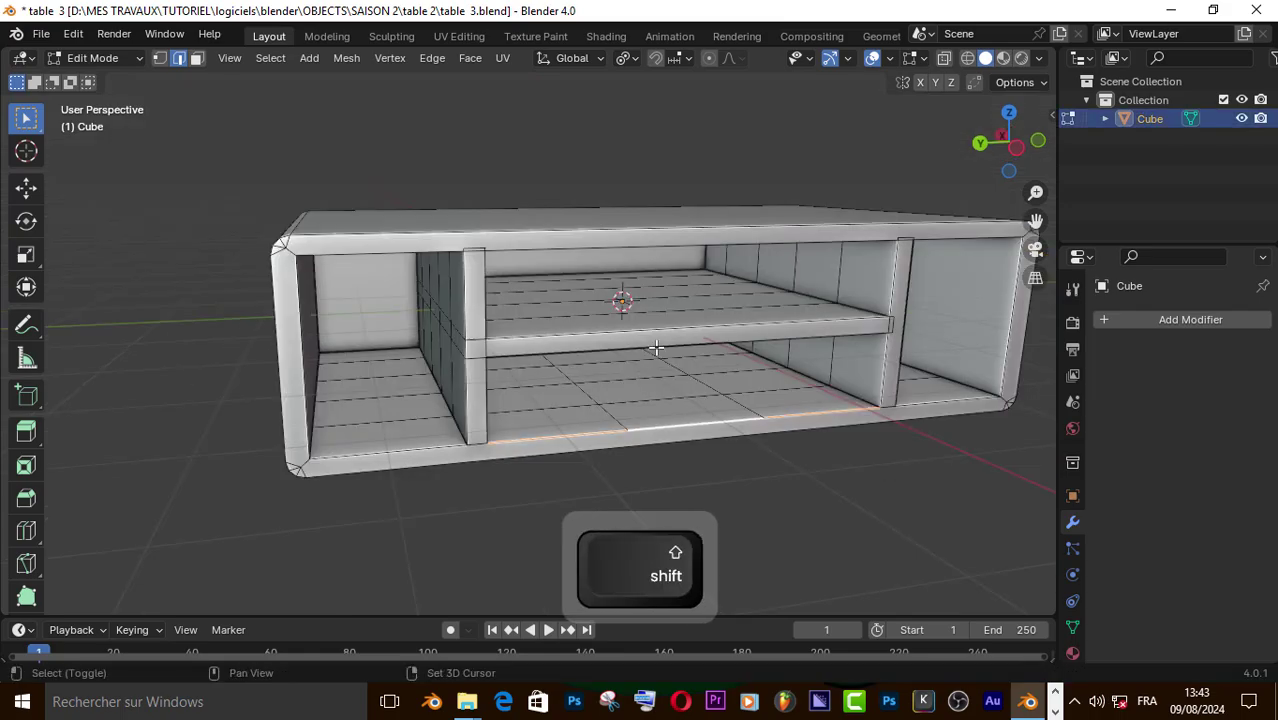
alt+shift+click(656, 347)
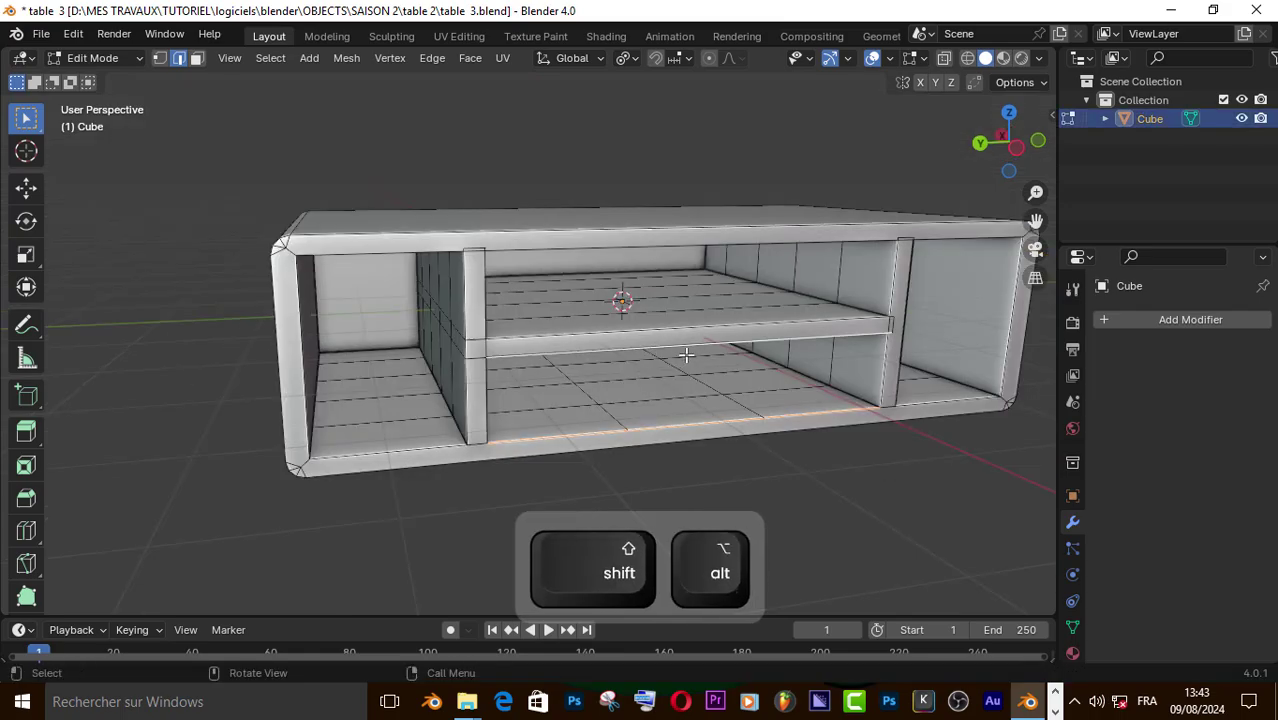
key(shift+s)
click(680, 460)
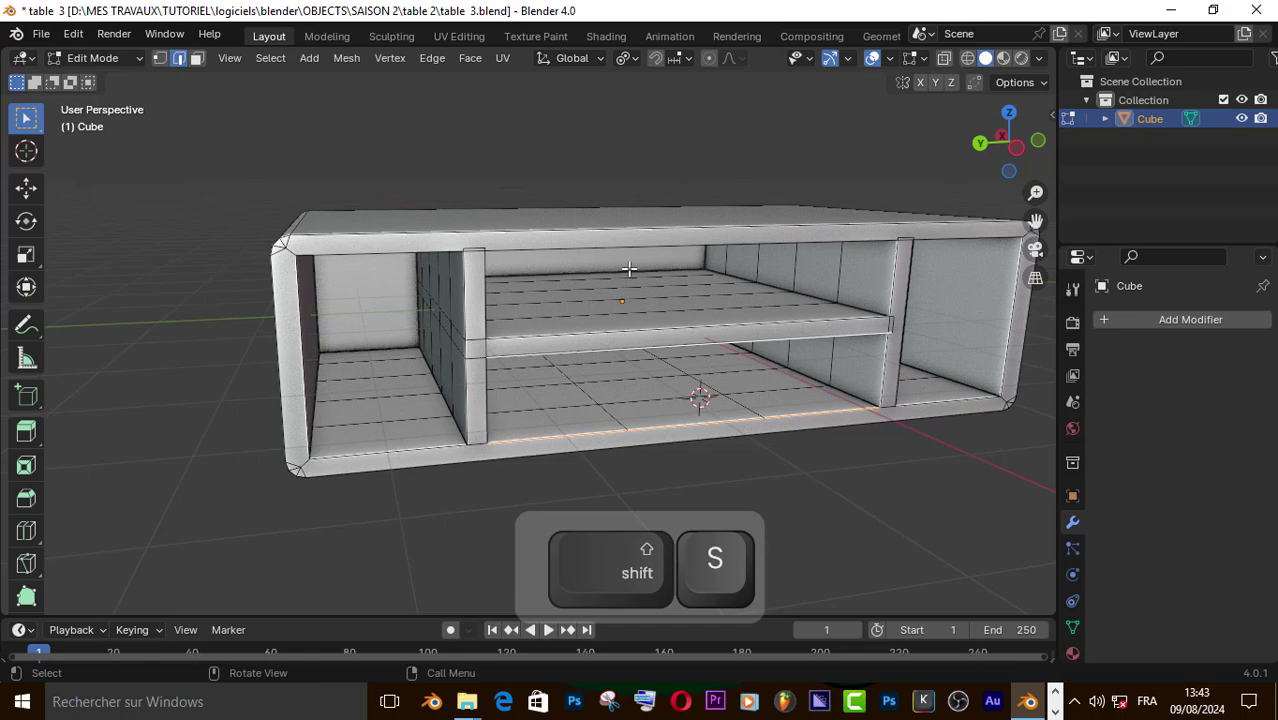
- Add a separate cube at the 3D cursor and scale it to the lower central compartment's size as a drawer block
key(Tab)
middle_drag(614, 214, 656, 204)
key(shift+a)
mouse_move(656, 204)
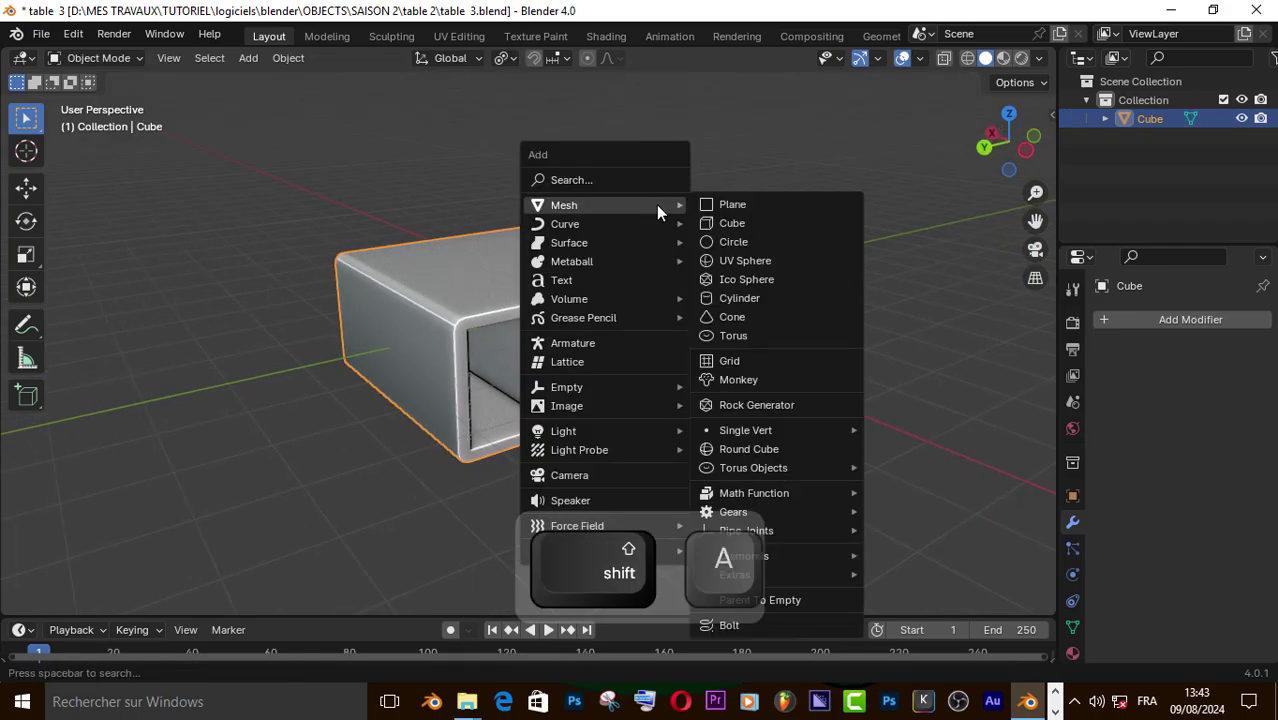
click(722, 222)
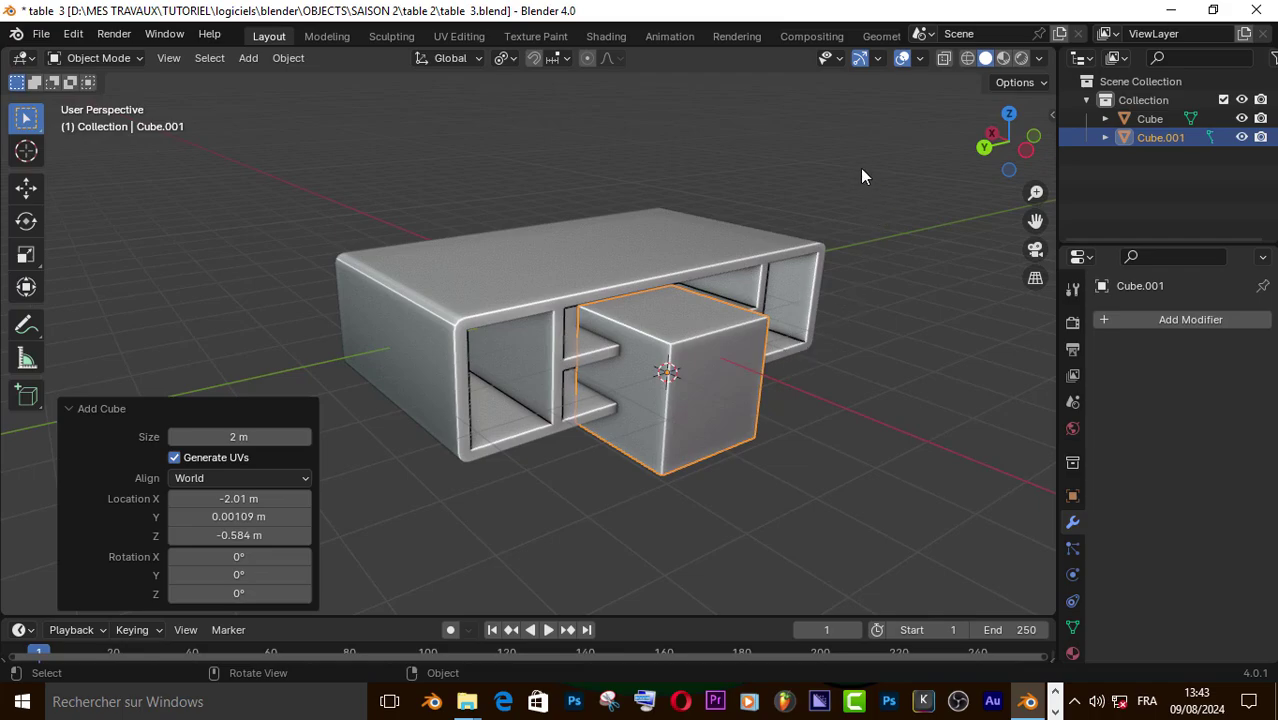
key(s)
key(z)
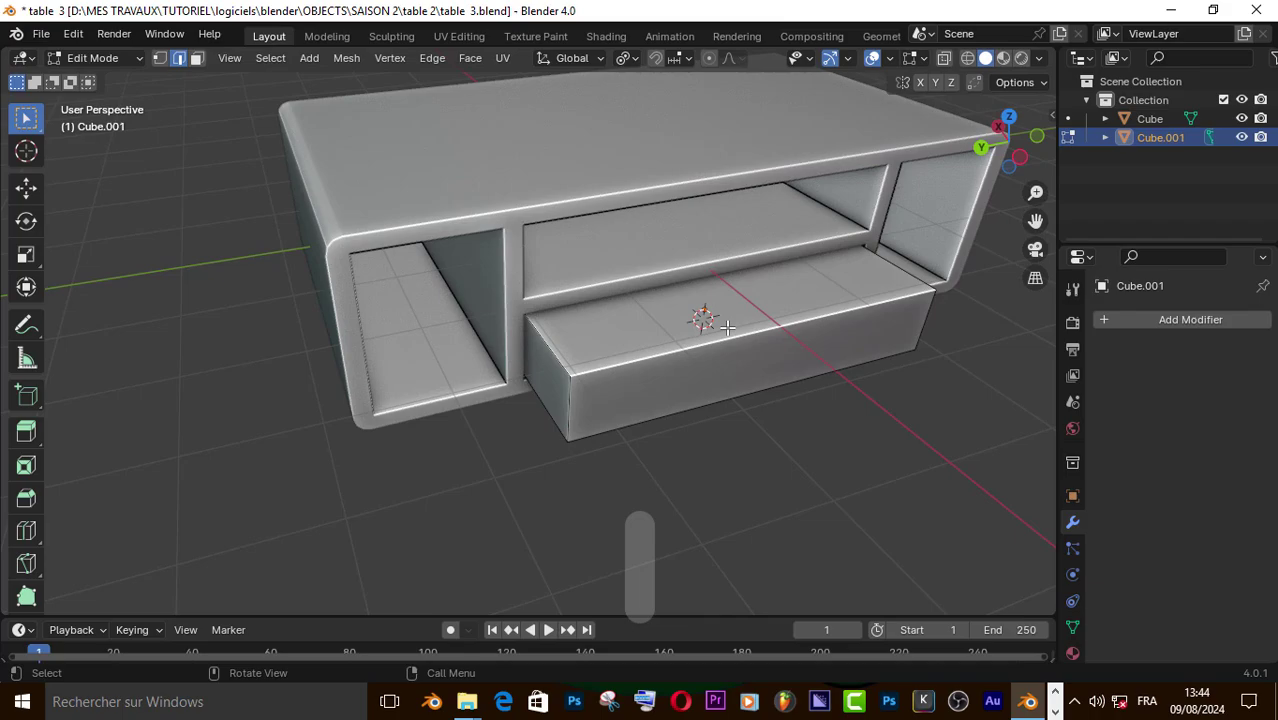
- Delete the drawer block's top face and select its front face
key(3)
key(x)
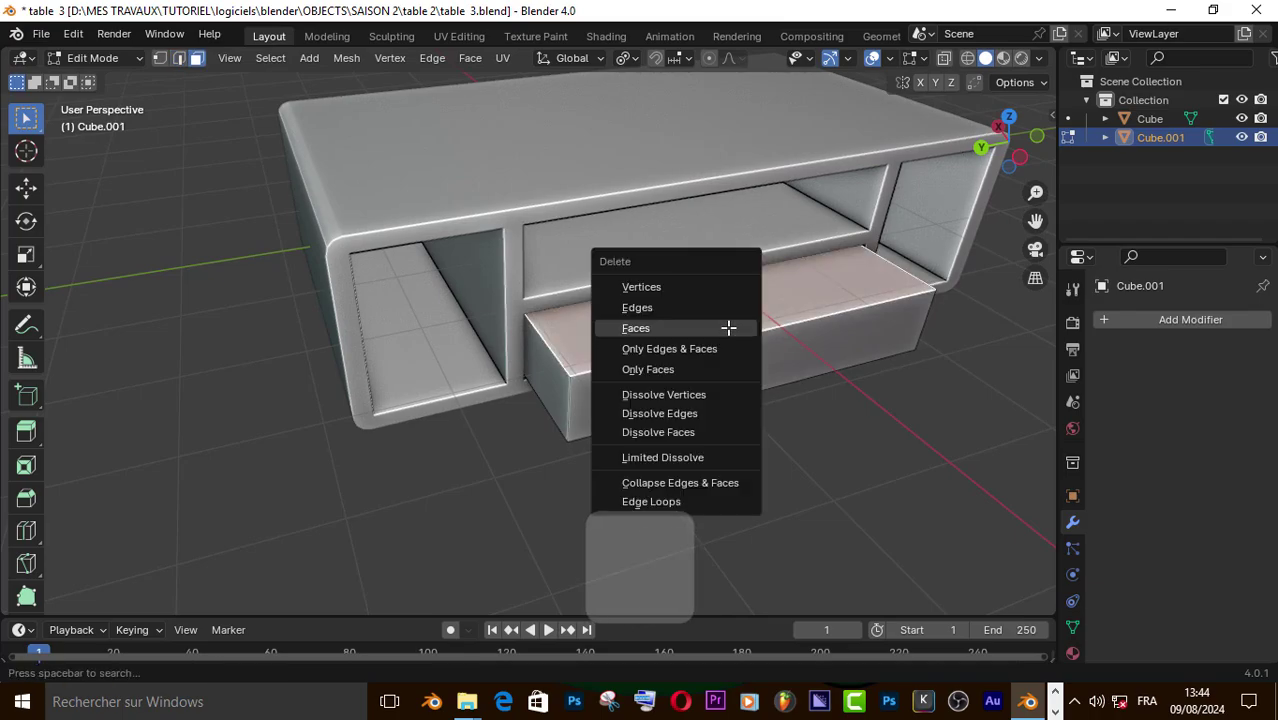
click(729, 331)
click(735, 357)
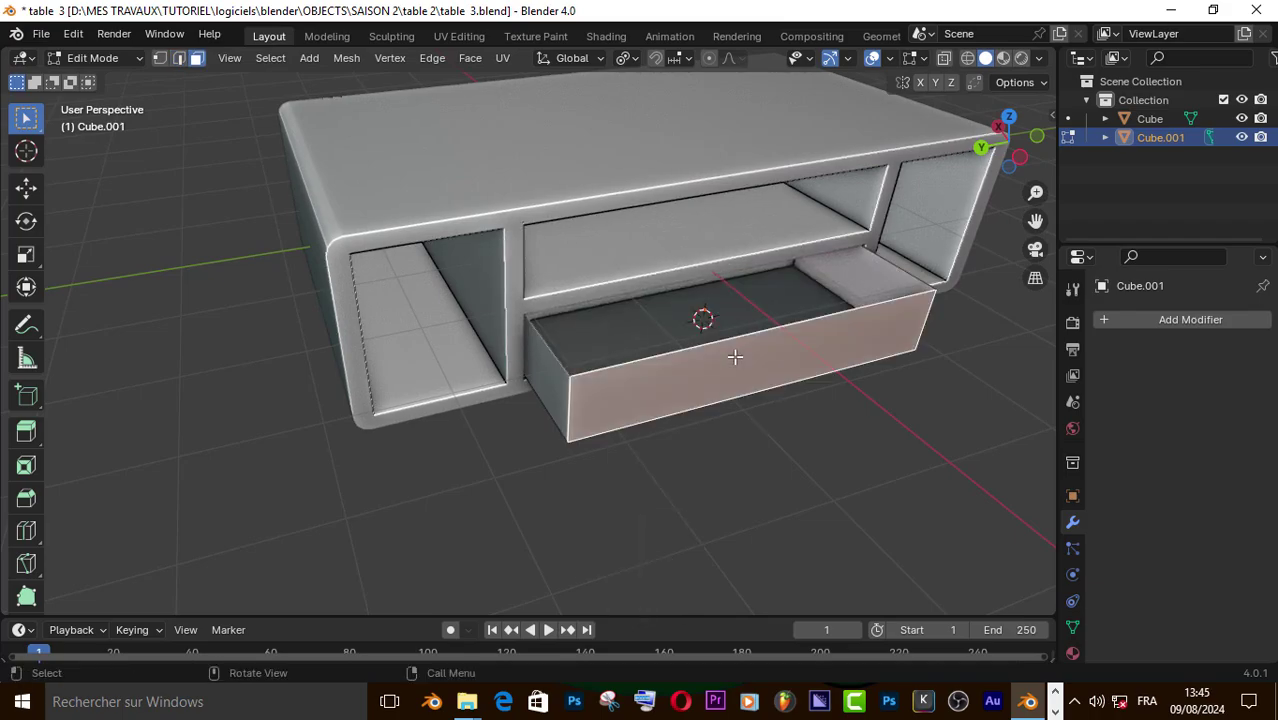
- Extrude all of the drawer's faces in place and shrink them inward about 0.11 m to give its walls thickness
middle_drag(755, 366, 792, 371)
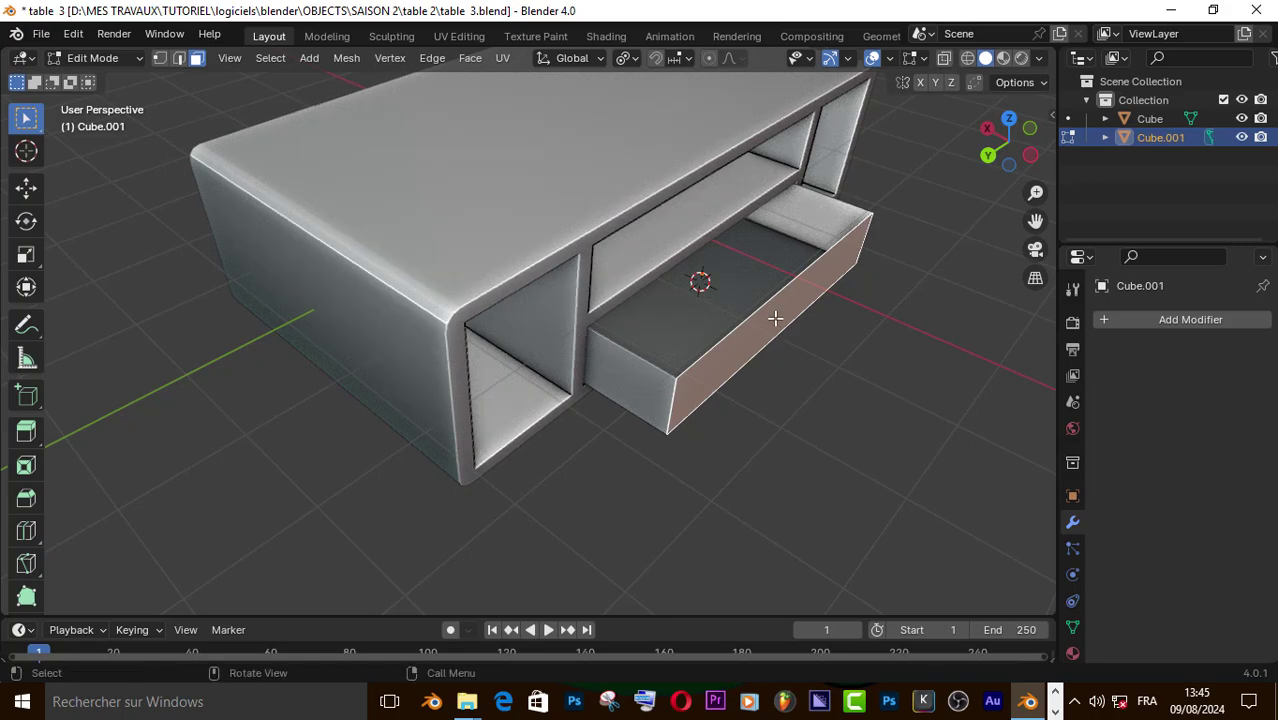
key(a)
key(e)
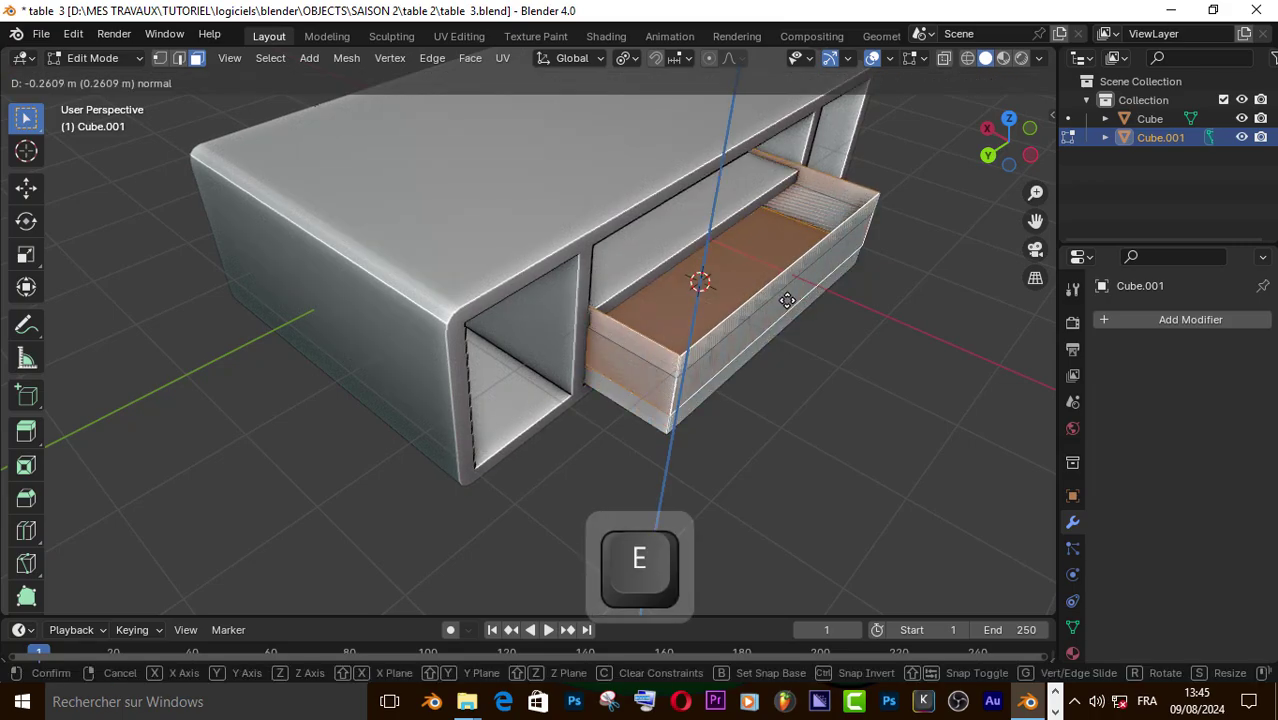
right_click(787, 300)
key(alt+s)
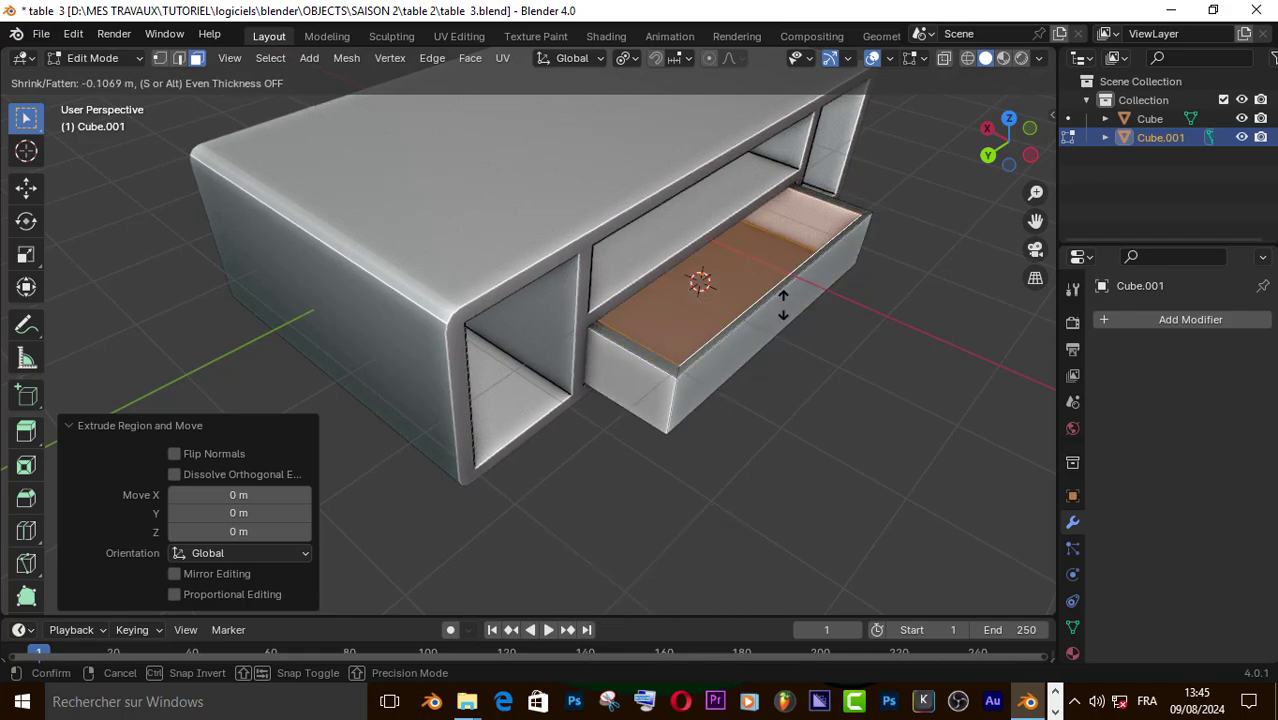
click(783, 305)
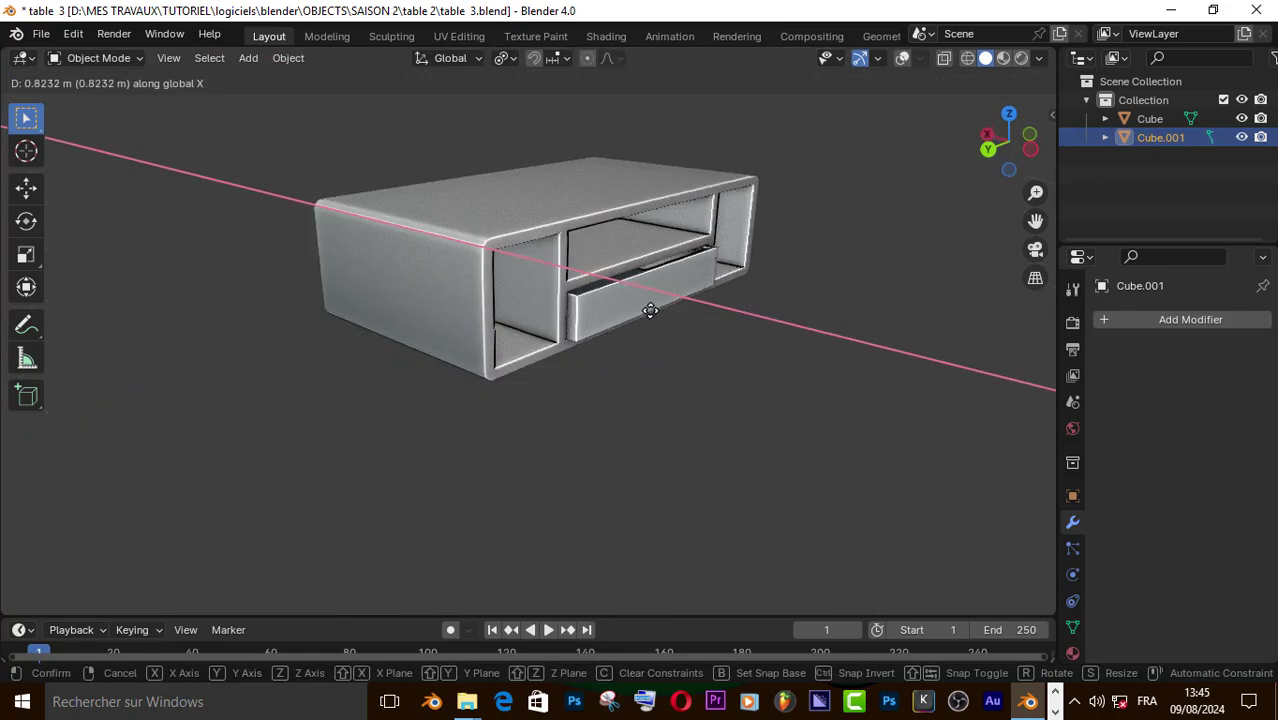
- Slide the drawer along the X axis into the lower central compartment, leaving its front slightly protruding
click(649, 310)
middle_drag(649, 310, 523, 385)
scroll(746, 342, up, 2)
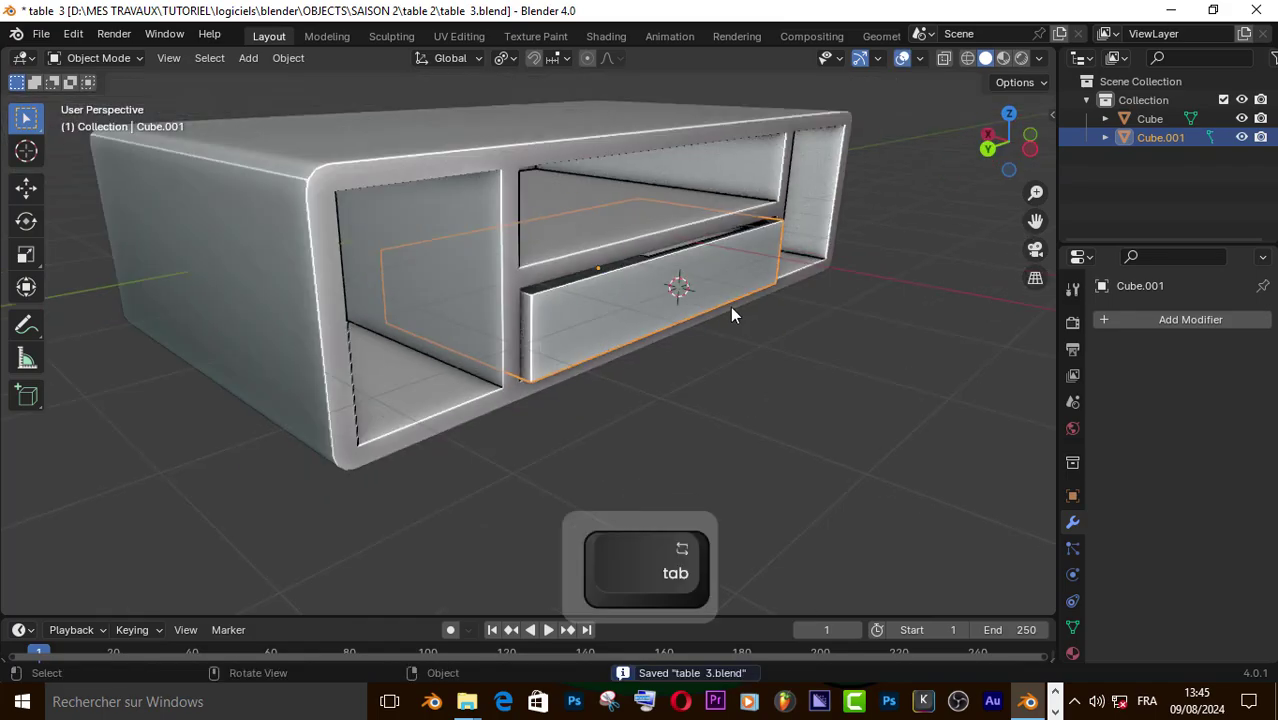
scroll(742, 315, down, 1)
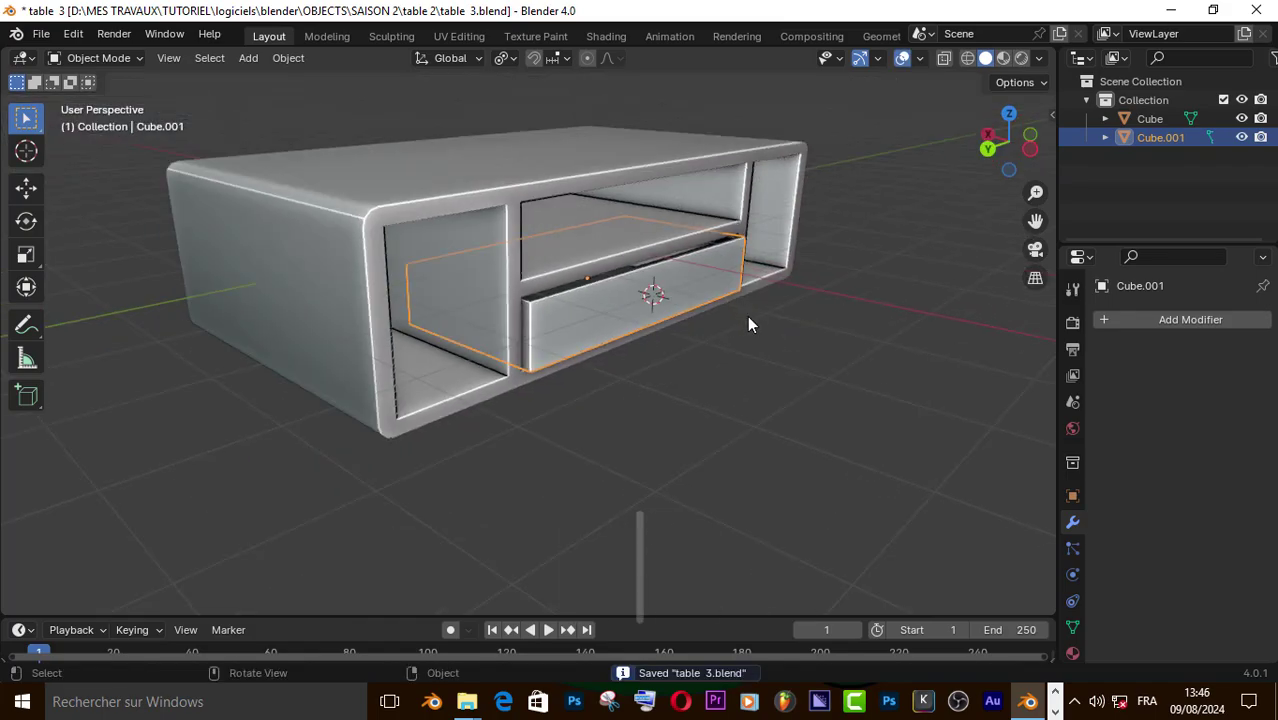
- Add a torus at the 3D cursor on the drawer front and scale it uniformly to 0.219 for a handle
key(shift+a)
mouse_move(705, 312)
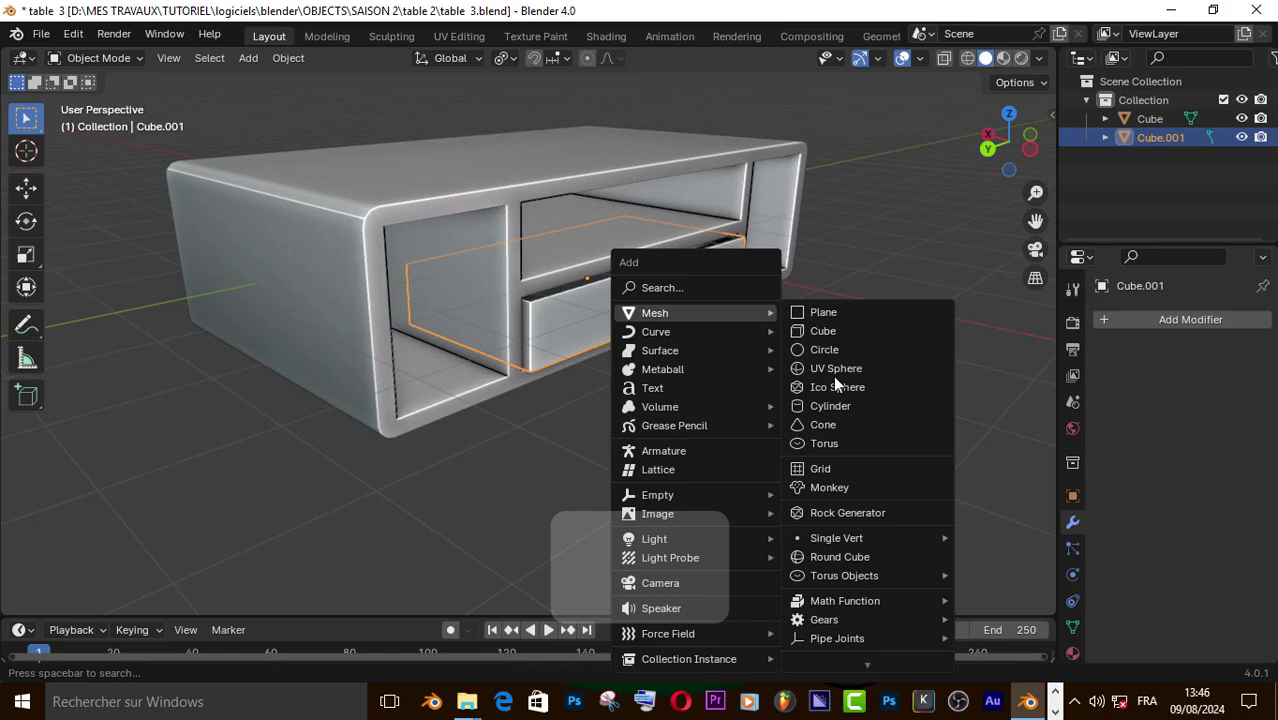
click(841, 445)
key(s)
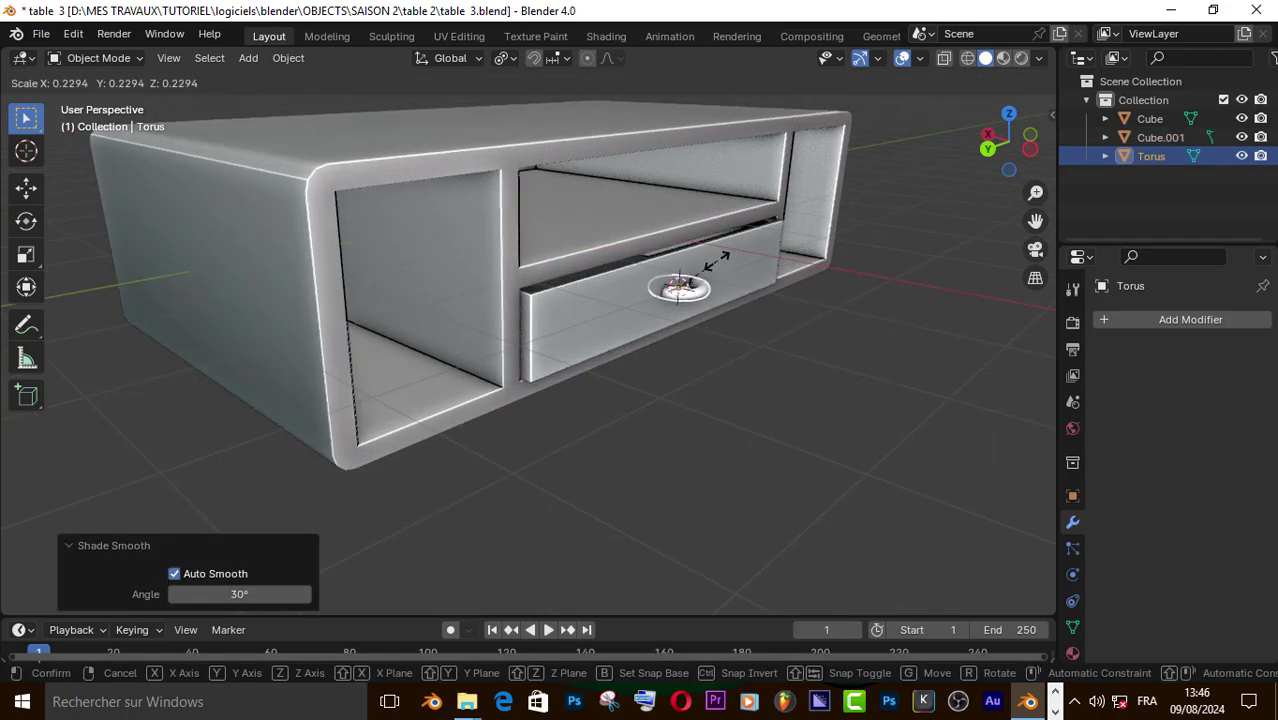
click(714, 260)
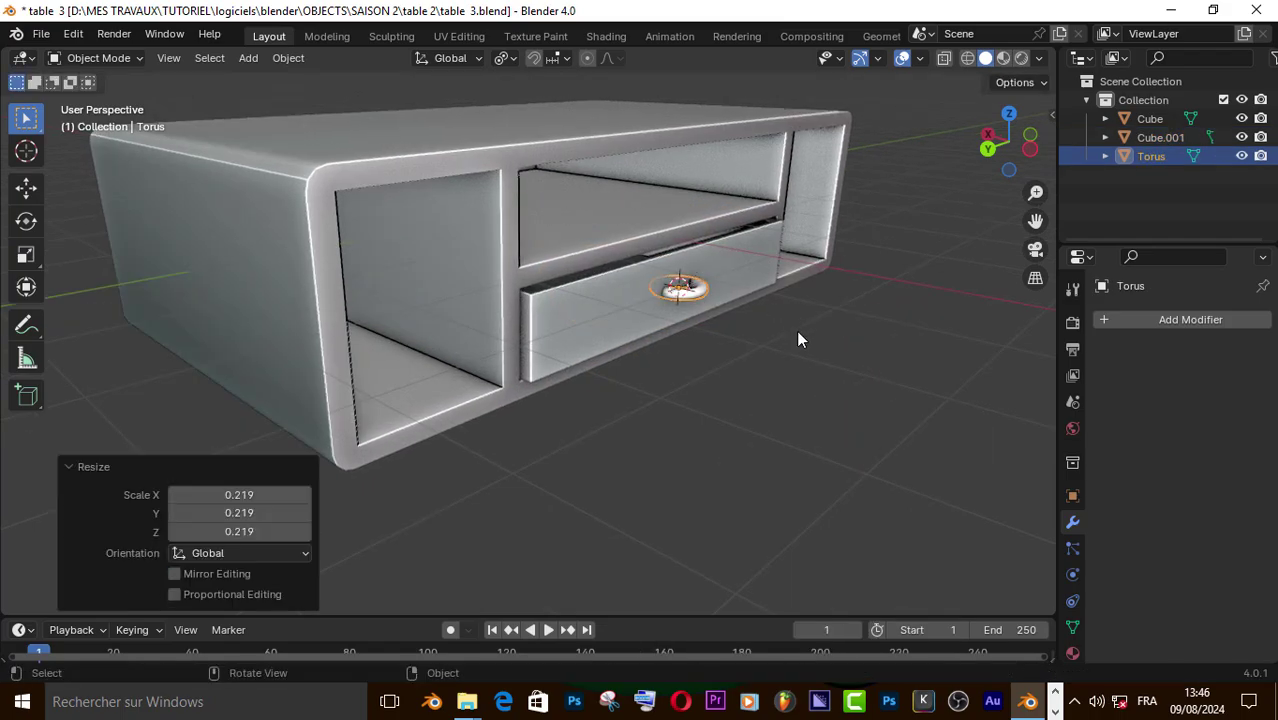
- Delete the half of the torus on the drawer's side, leaving a half-ring handle in front
click(803, 348)
scroll(803, 348, up, 2)
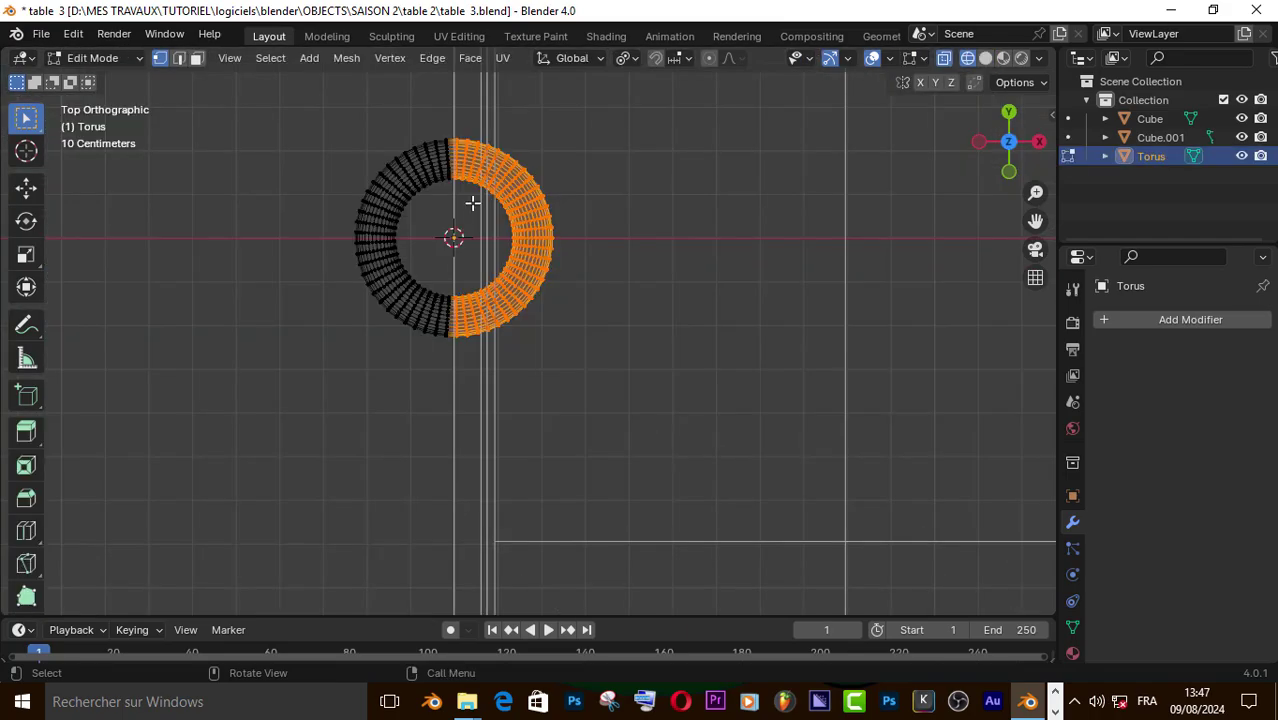
key(x)
click(428, 162)
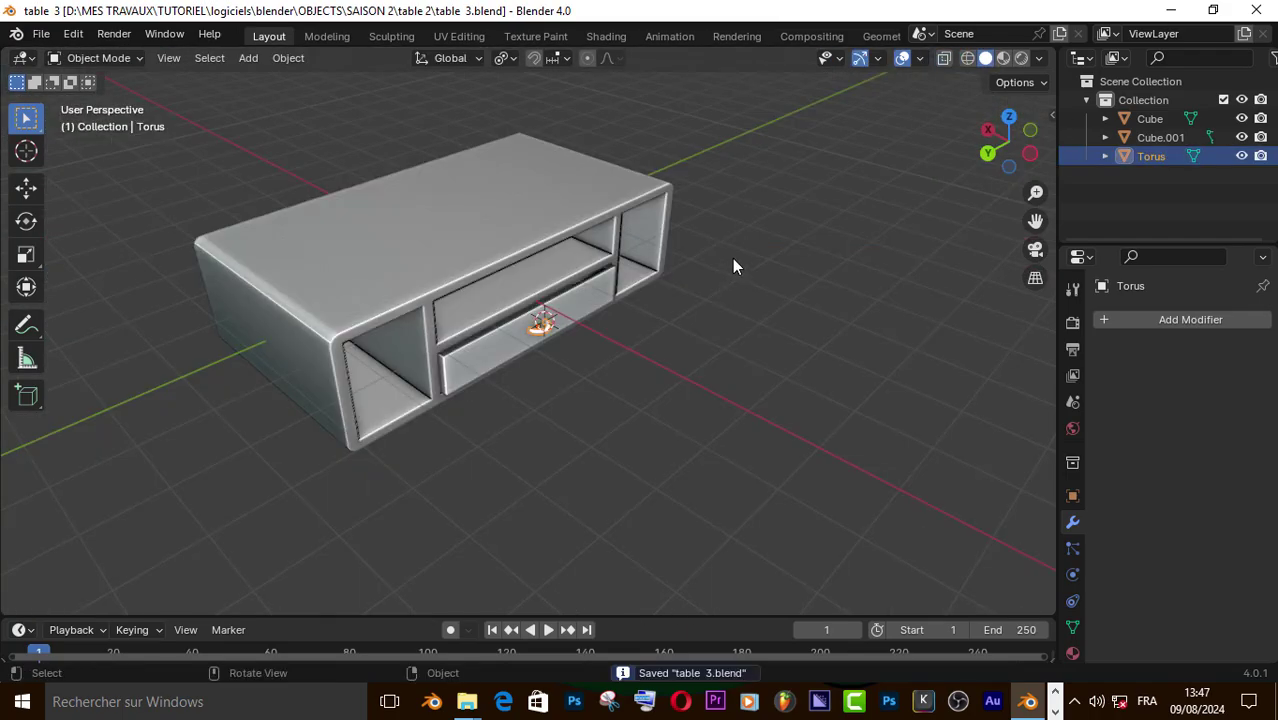
- Add a cube at the 3D cursor and scale it into a thin handle backplate, by 0.593 along X and 5.076 along Y
middle_drag(732, 258, 667, 299)
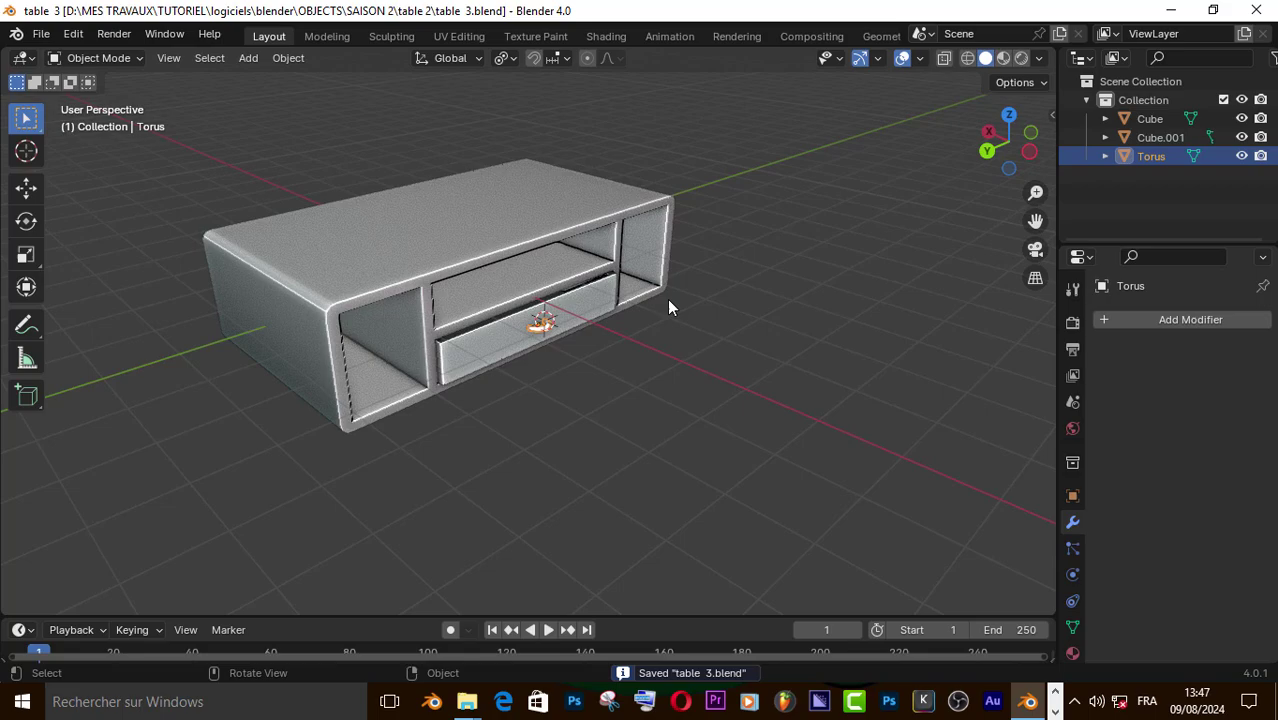
scroll(667, 303, up, 3)
key(shift+a)
mouse_move(650, 308)
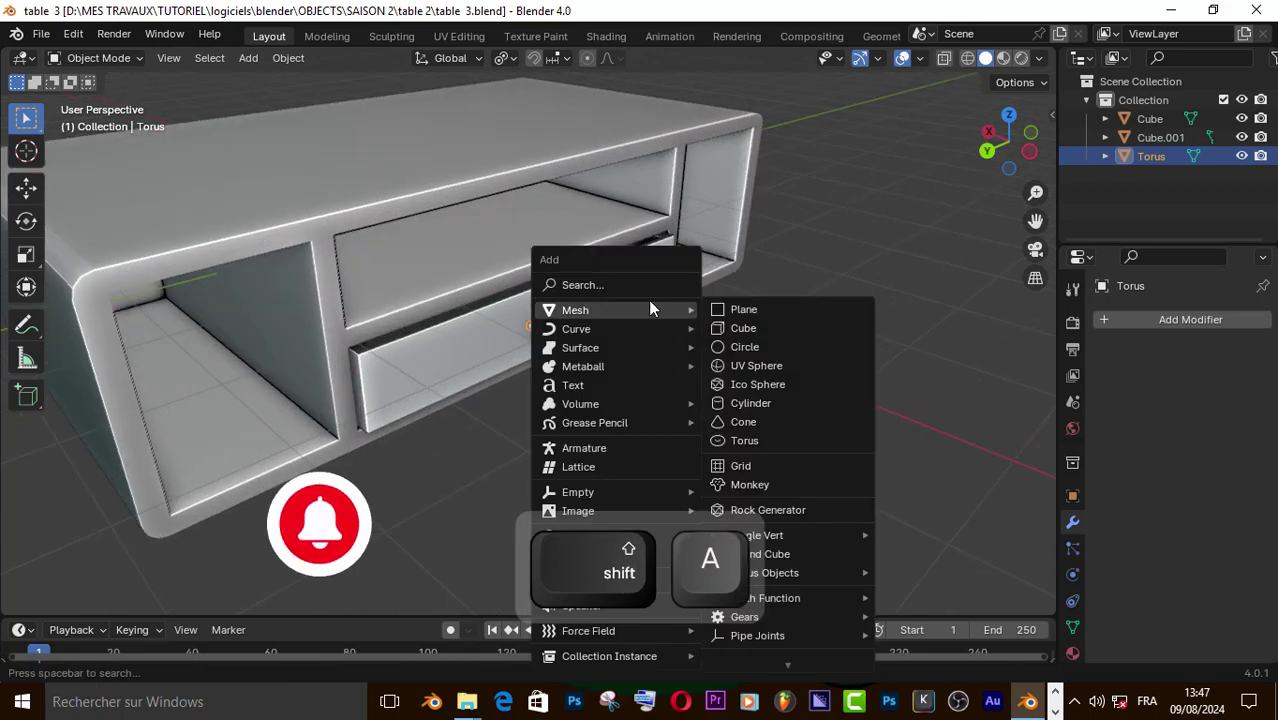
click(744, 329)
key(s)
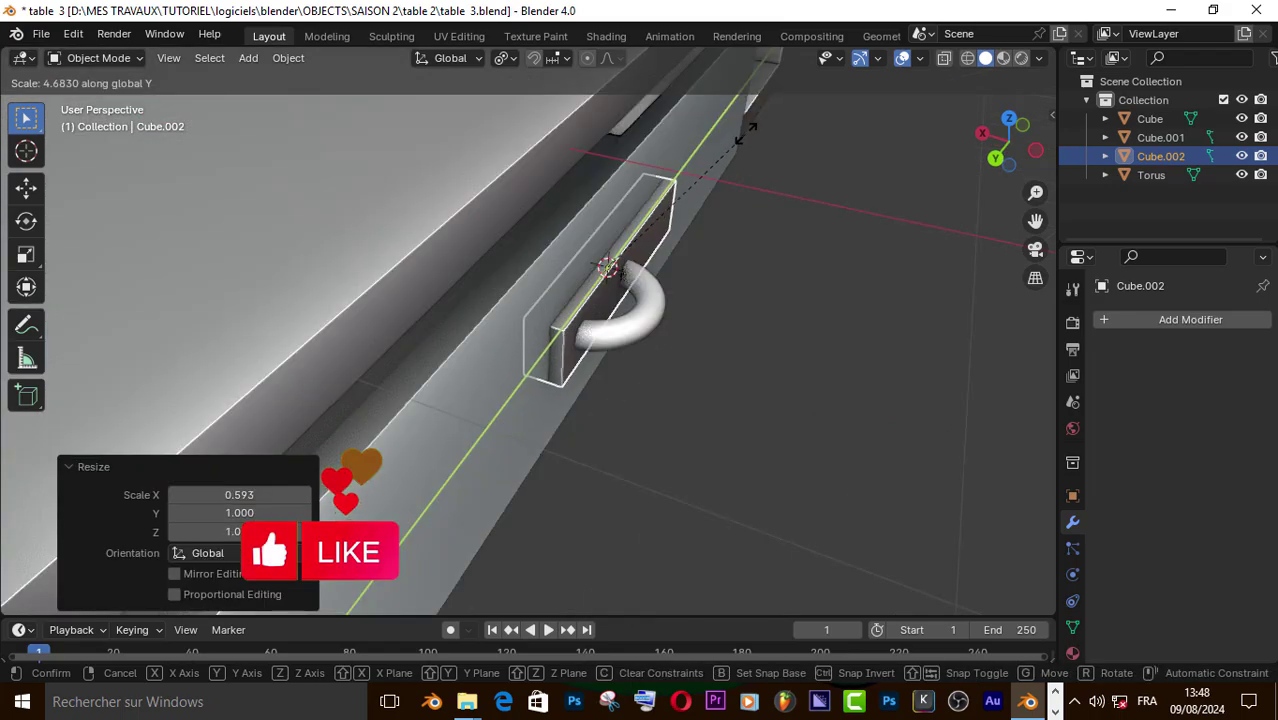
click(757, 127)
- Move the handle and its backplate along the Y axis to line them up on the drawer front
middle_drag(756, 237, 614, 265)
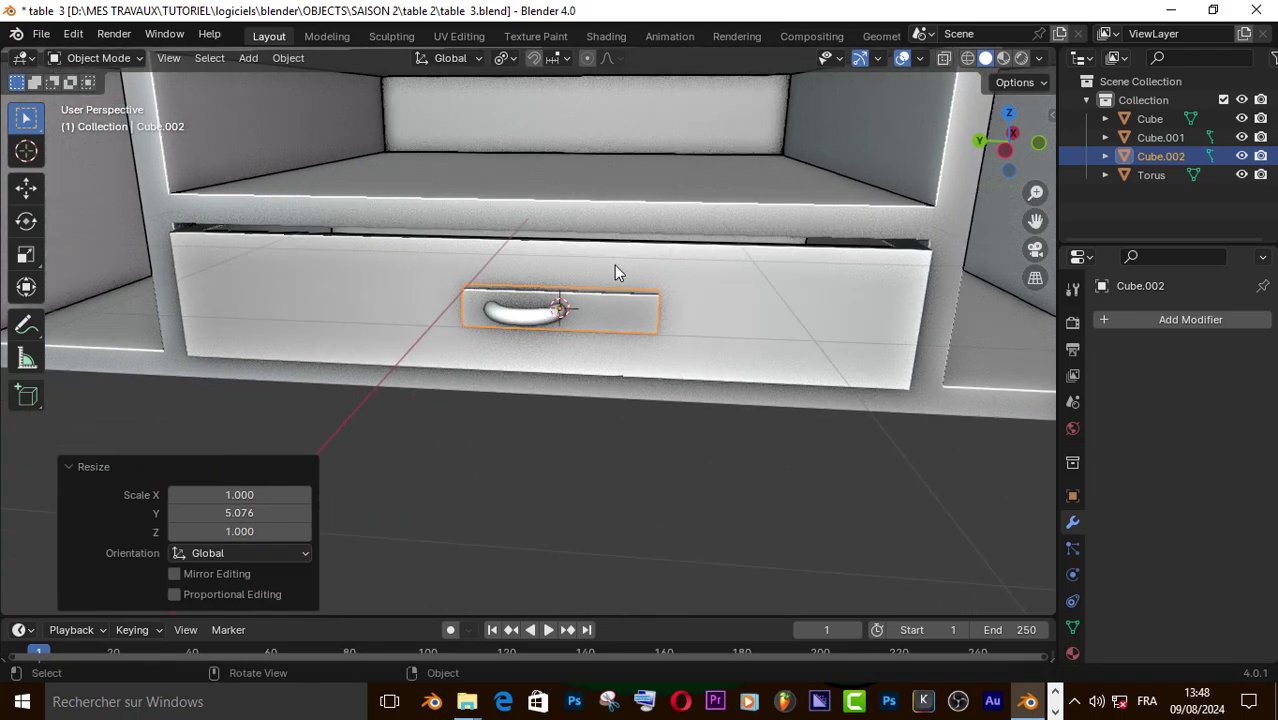
click(626, 314)
key(g)
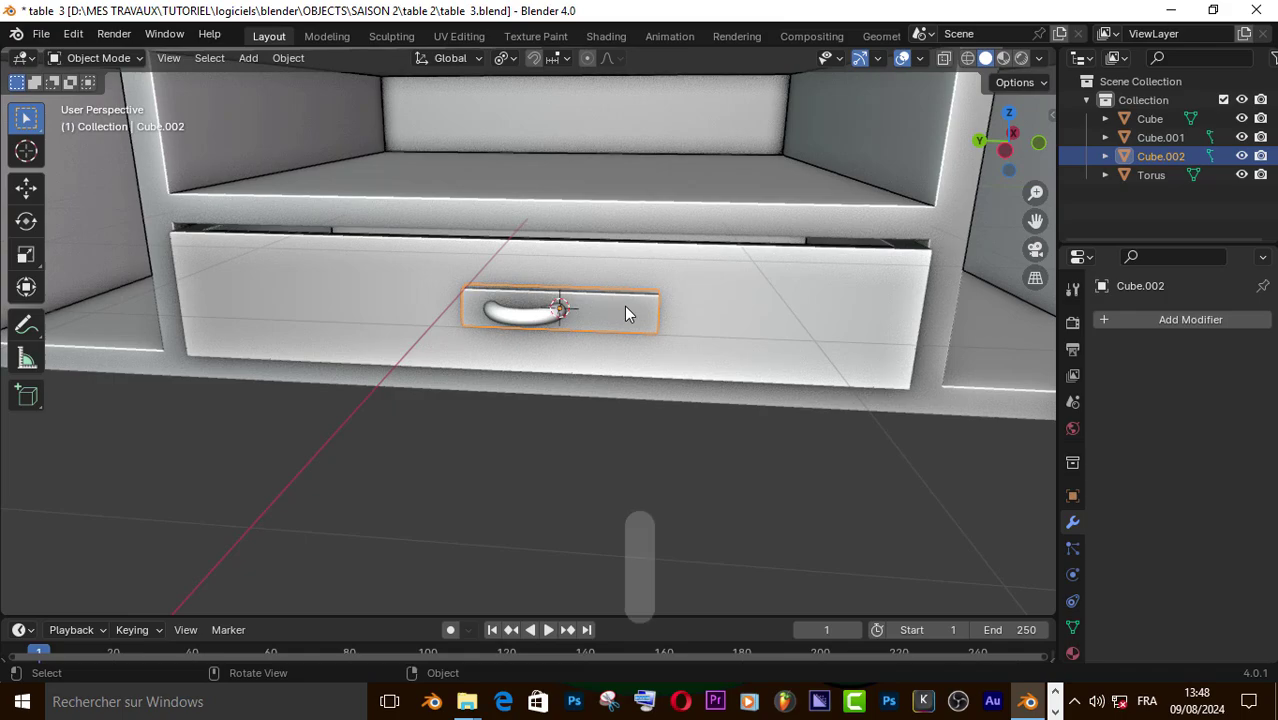
key(y)
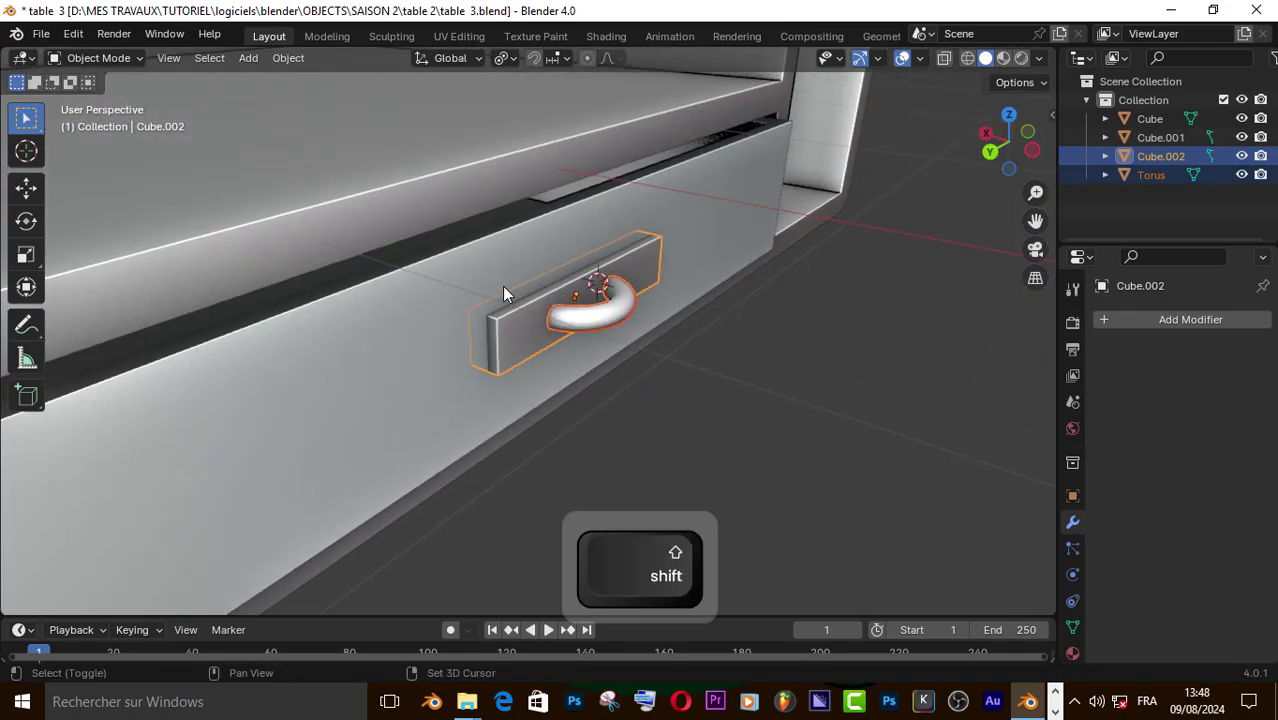
- Parent the backplate and half-ring handle to the drawer using Object (Keep Transform)
shift+click(502, 286)
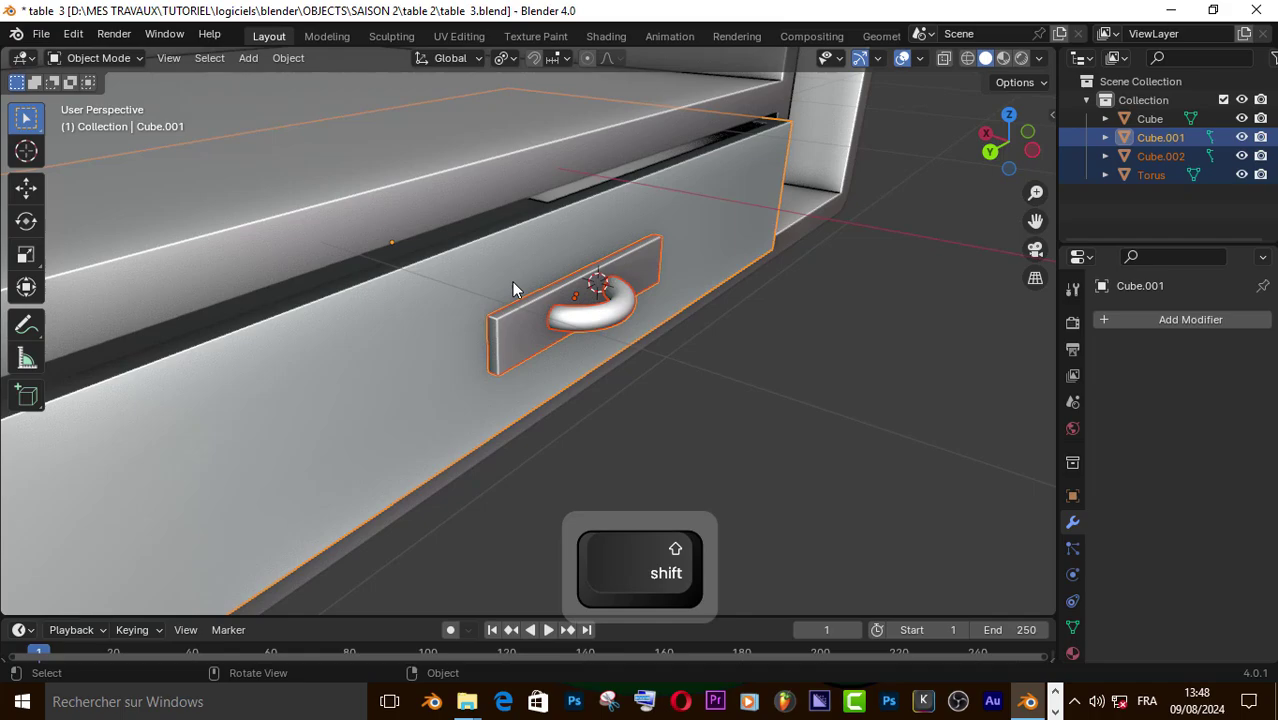
scroll(540, 280, down, 5)
key(ctrl+p)
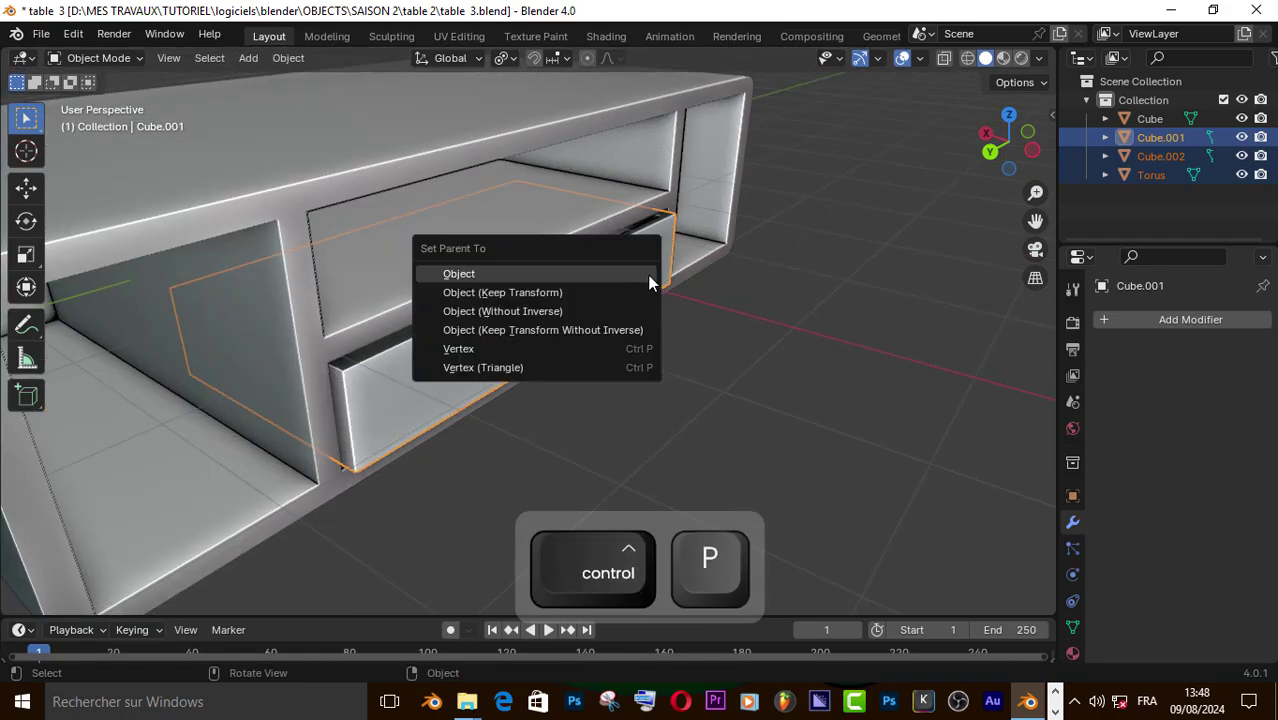
click(615, 296)
click(760, 363)
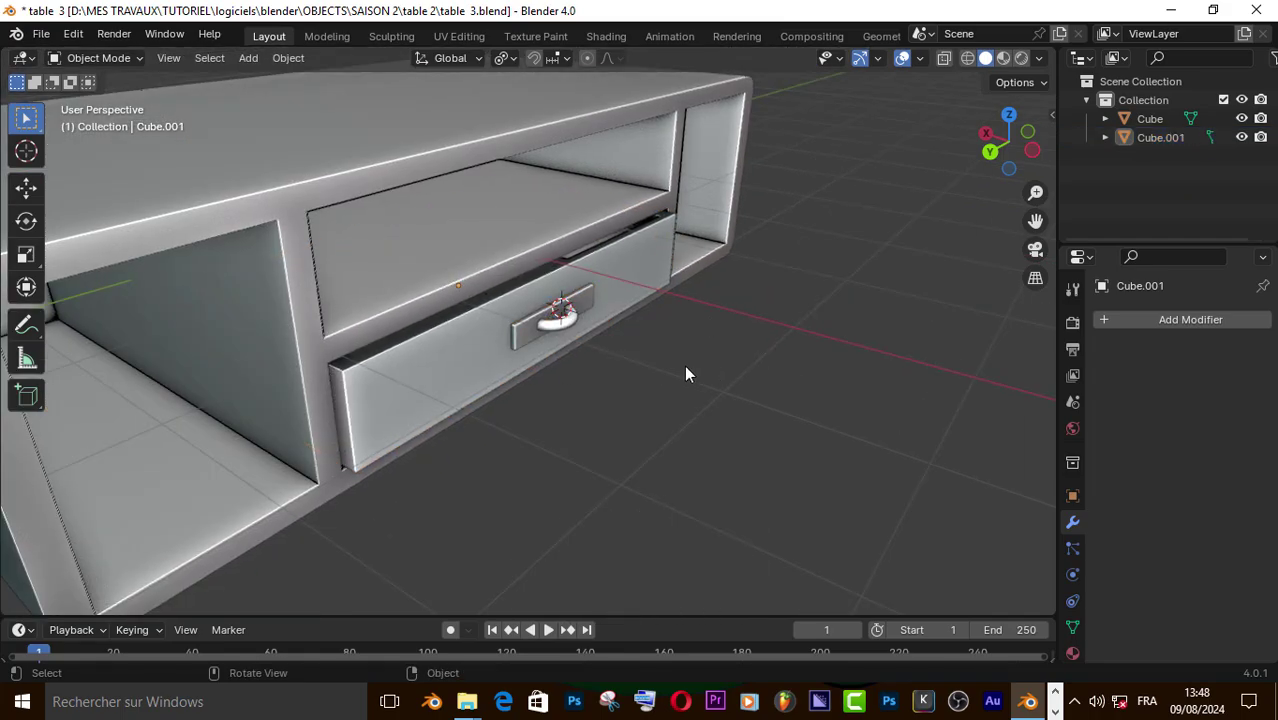
- Select the drawer and try moving it with its handle along the Y axis and along the X axis
middle_drag(684, 365, 543, 361)
click(587, 347)
key(g)
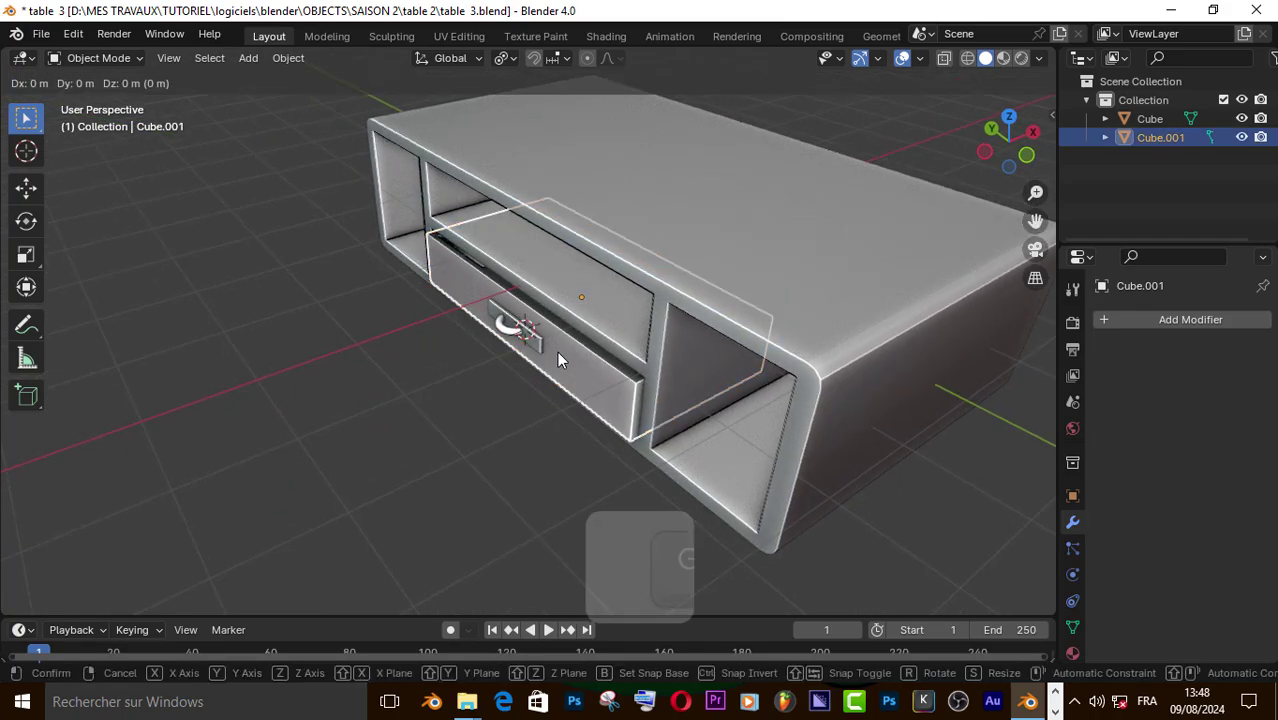
key(y)
right_click(558, 354)
key(g)
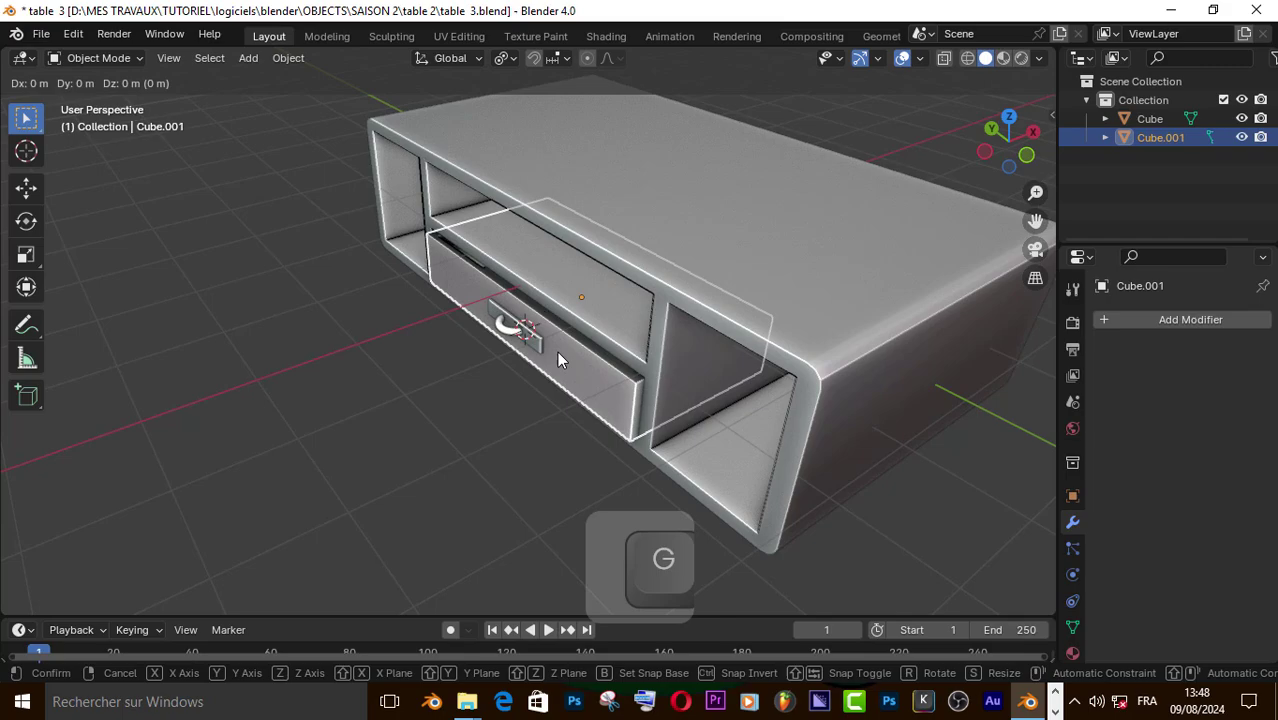
key(x)
right_click(500, 384)
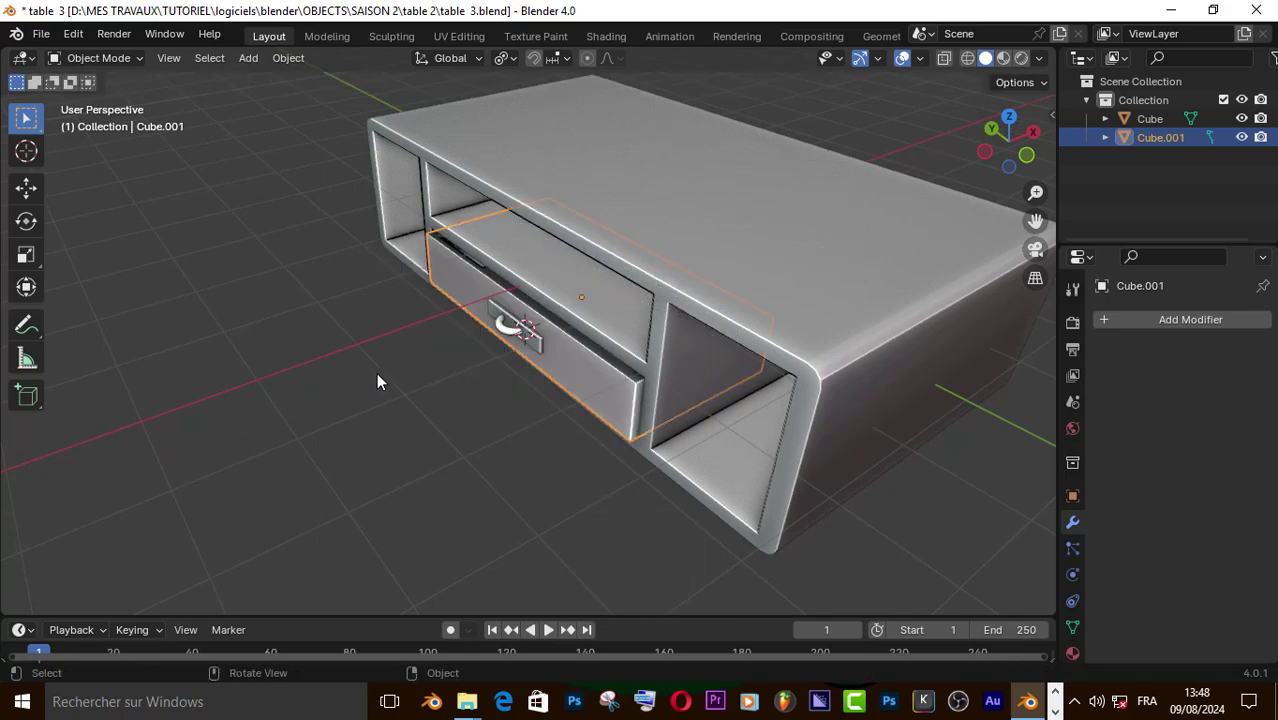
- Duplicate the drawer with its handle and move the copy up about 0.96 m along Z into the upper central compartment
middle_drag(376, 382, 514, 347)
key(shift+d)
key(z)
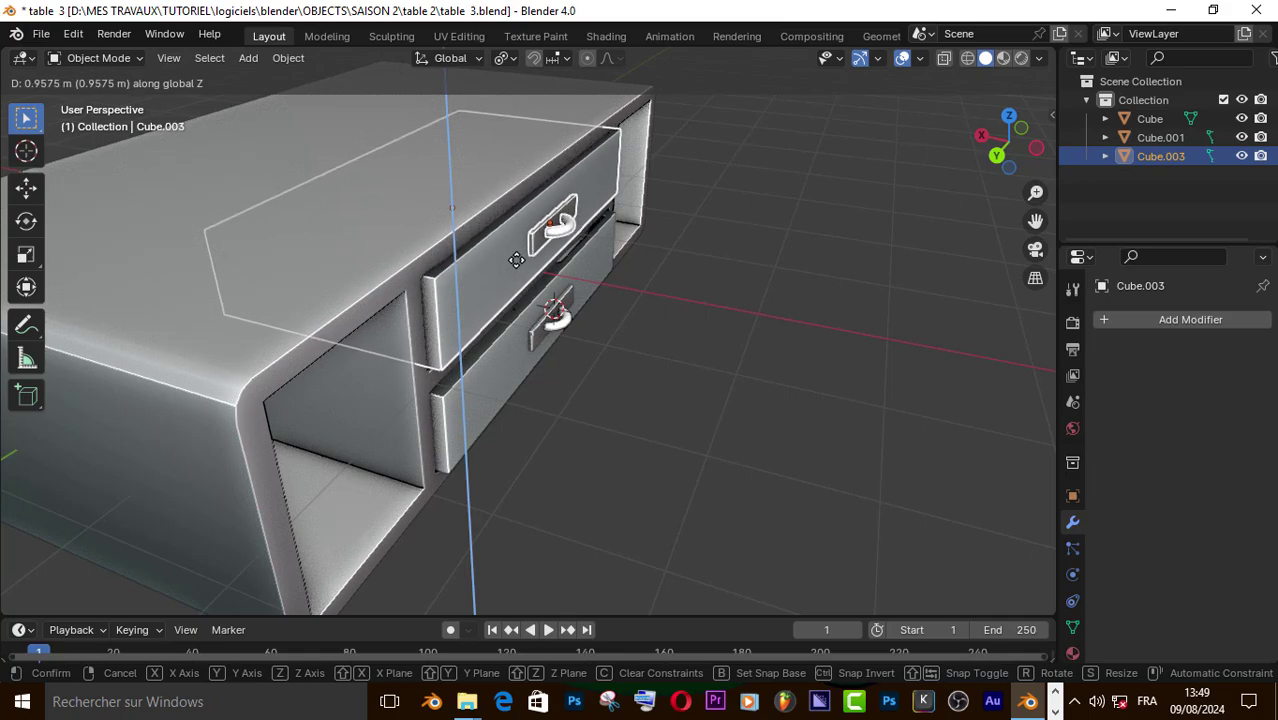
click(516, 263)
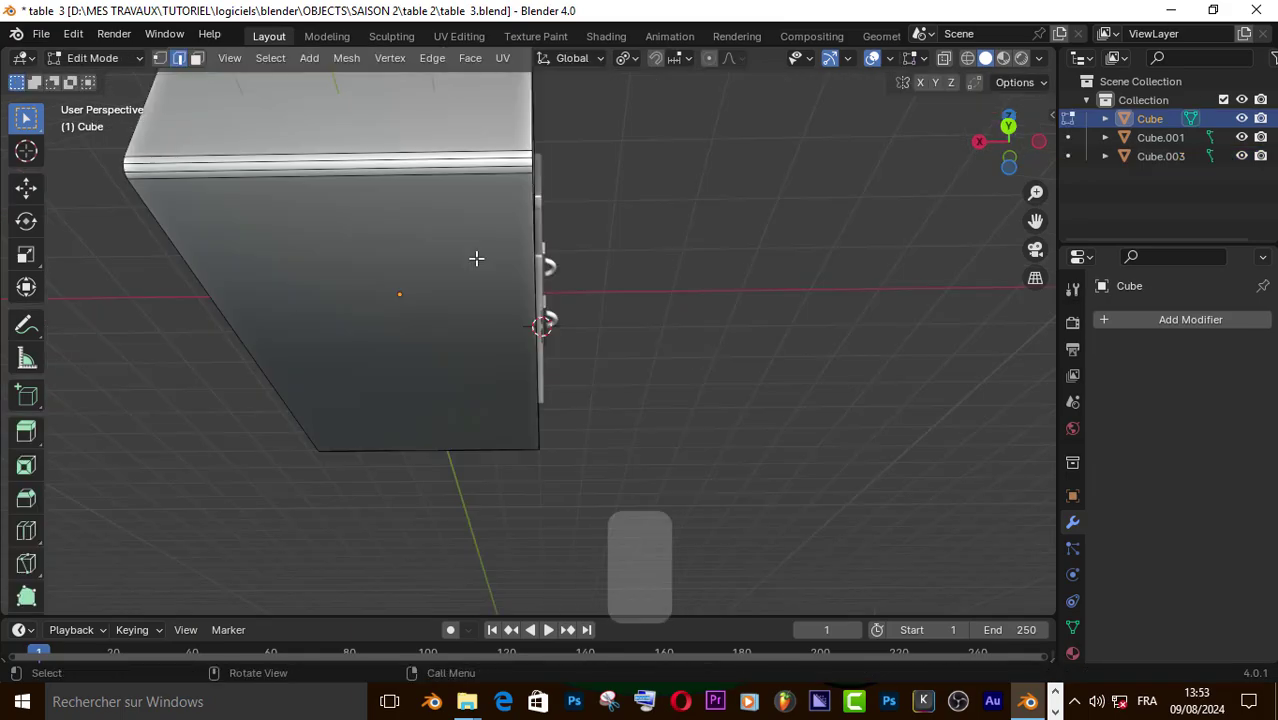
- Snap the 3D cursor to the centre of the table body's bottom face and save the file
key(3)
click(472, 258)
key(shift+s)
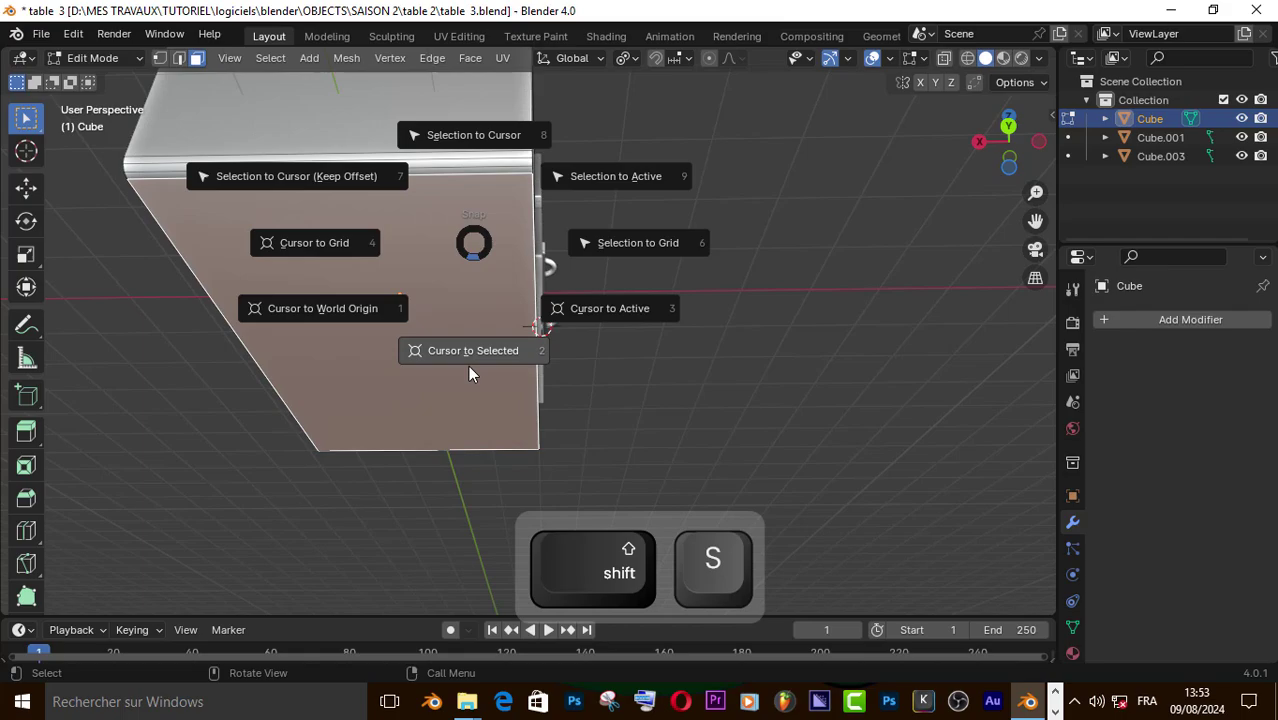
click(474, 343)
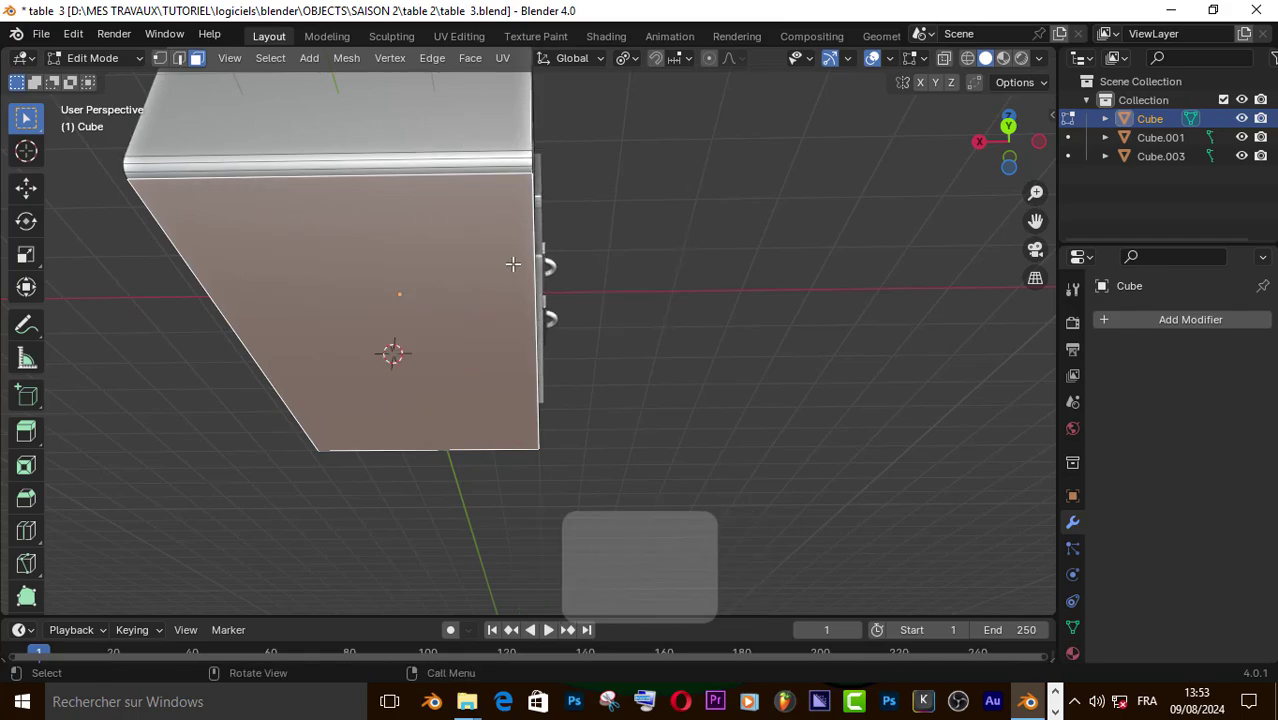
key(Tab)
middle_drag(581, 290, 581, 290)
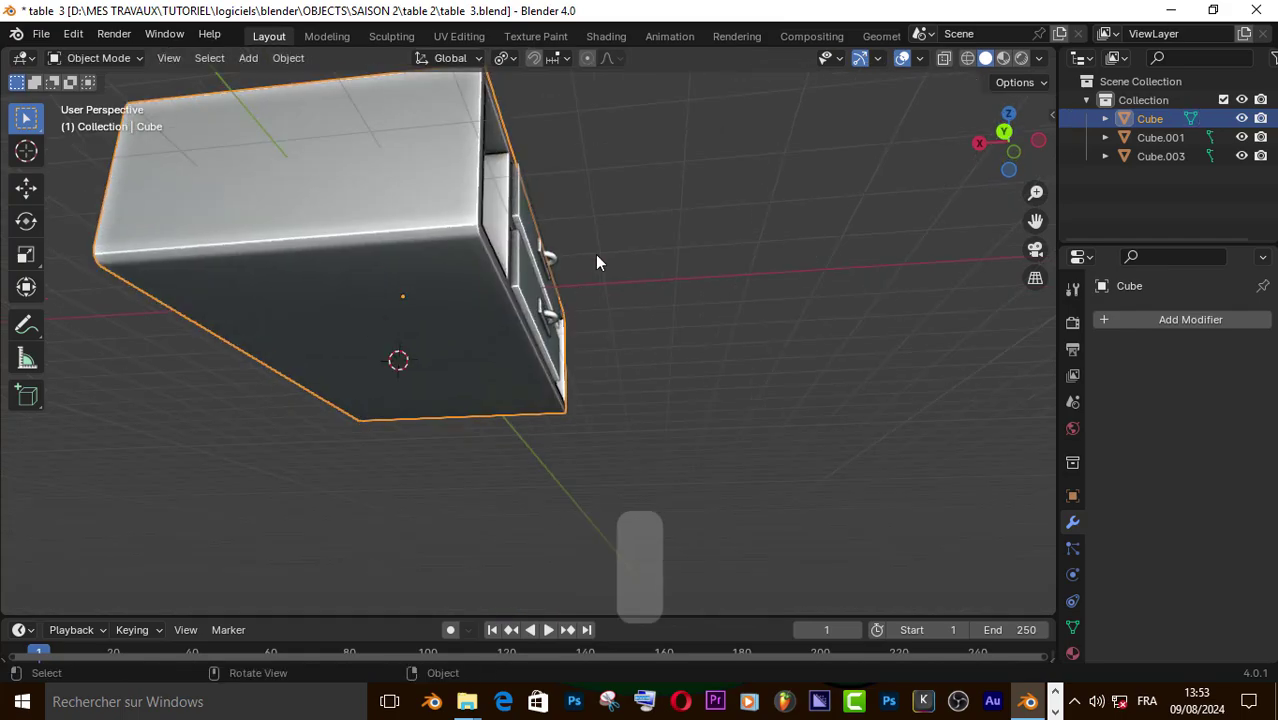
key(ctrl+s)
- Add a cylinder leg at the 3D cursor, tapered at its lower end, and place it near a front corner of the table's underside
key(shift+a)
mouse_move(600, 251)
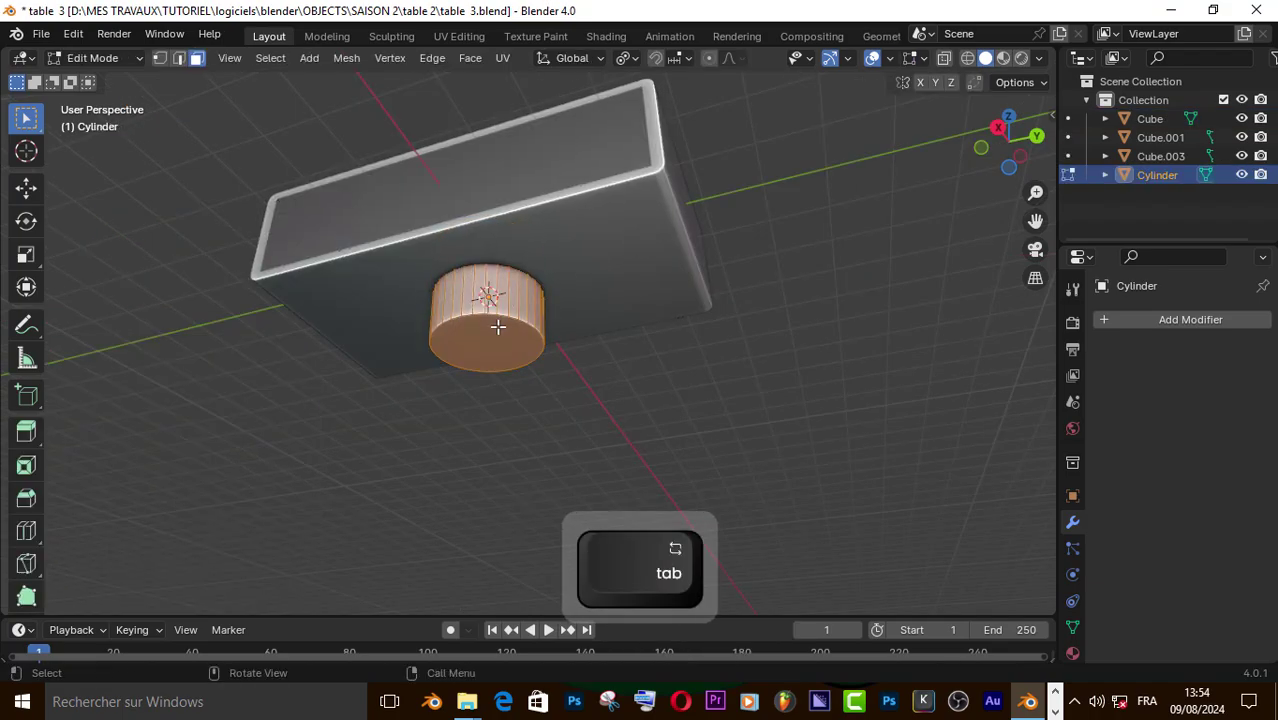
click(498, 327)
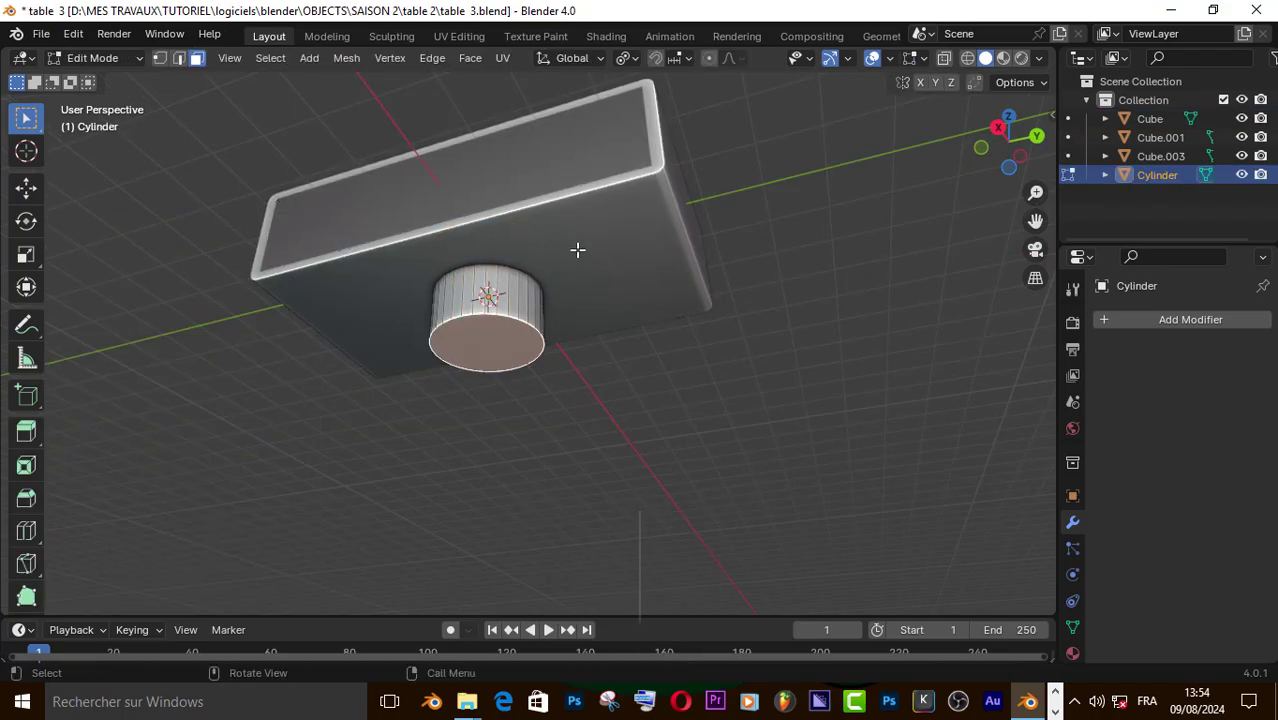
key(s)
click(518, 291)
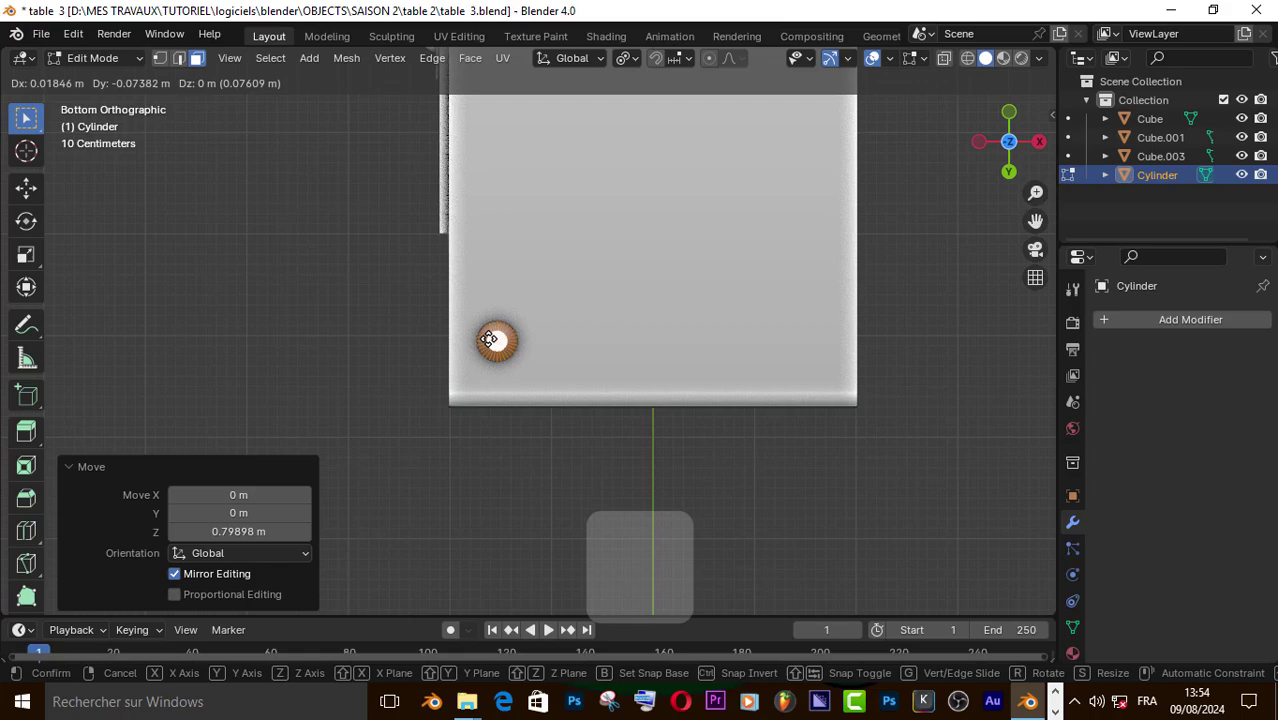
click(487, 340)
- Add a cube as a mounting plate above the leg, scale it down, and bevel its lower face about 0.46 m with three segments
middle_drag(941, 214, 787, 365)
key(shift+a)
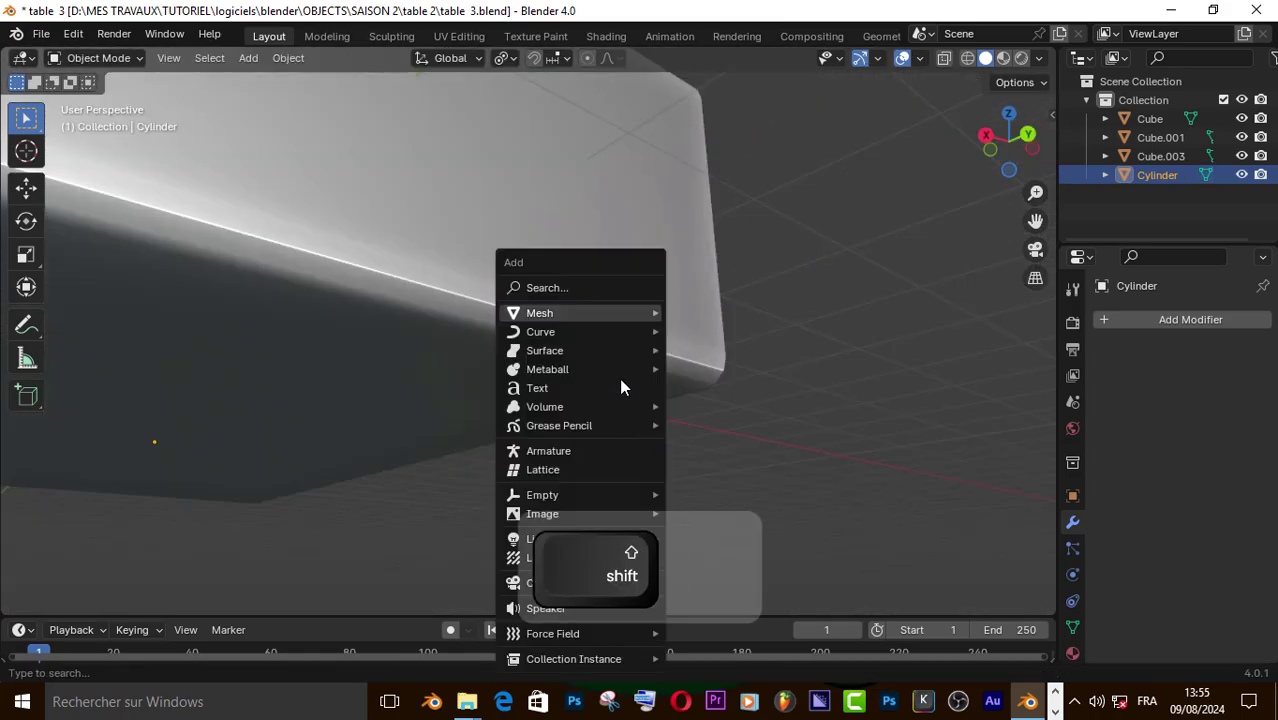
mouse_move(589, 310)
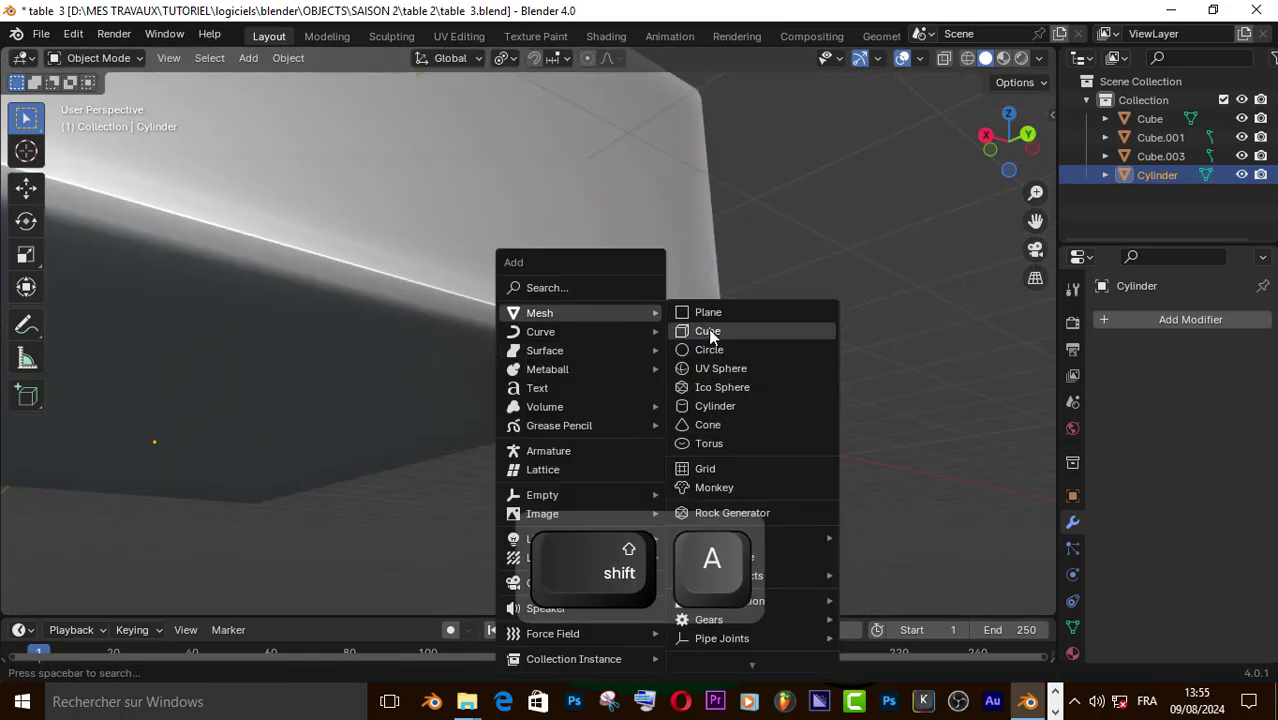
click(708, 329)
key(s)
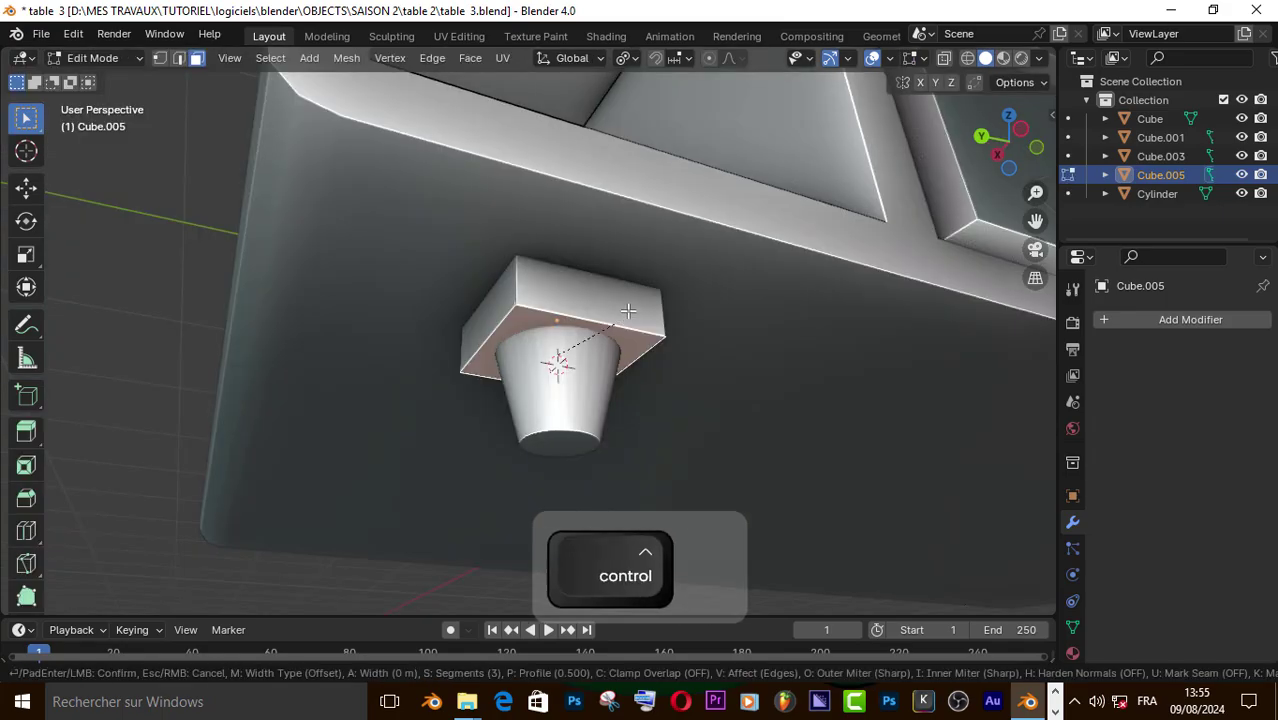
key(ctrl+b)
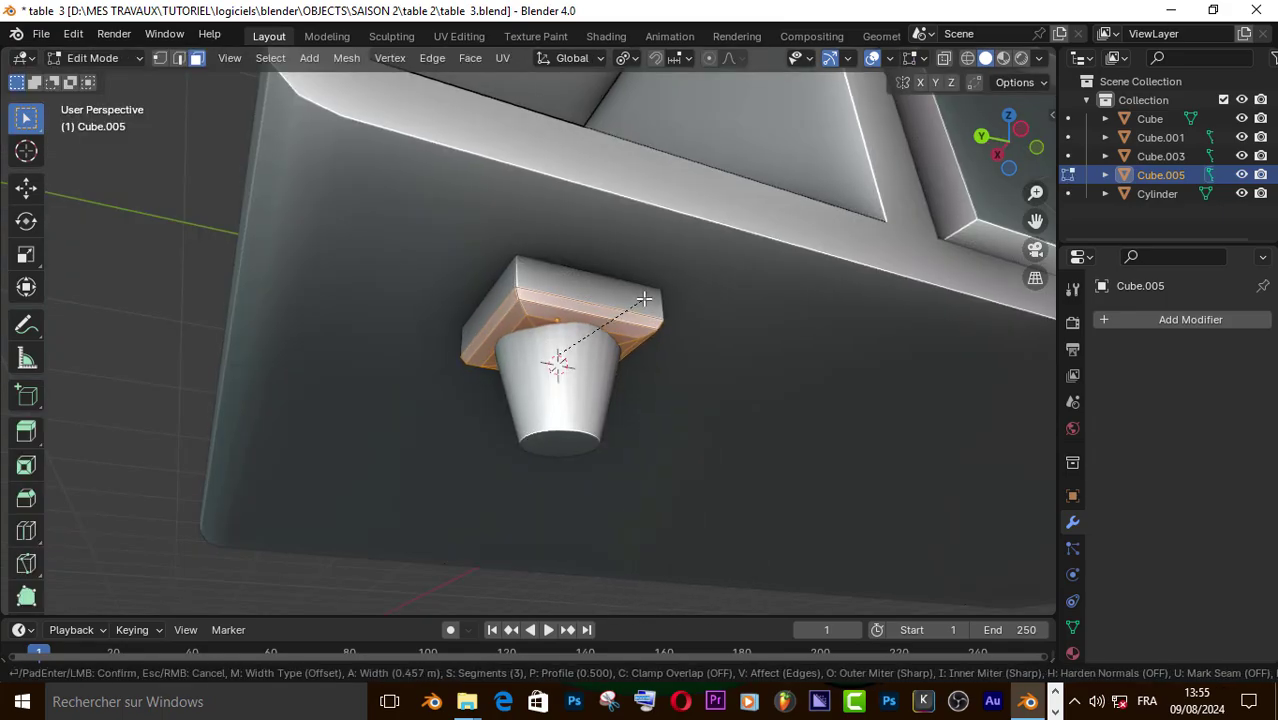
click(646, 293)
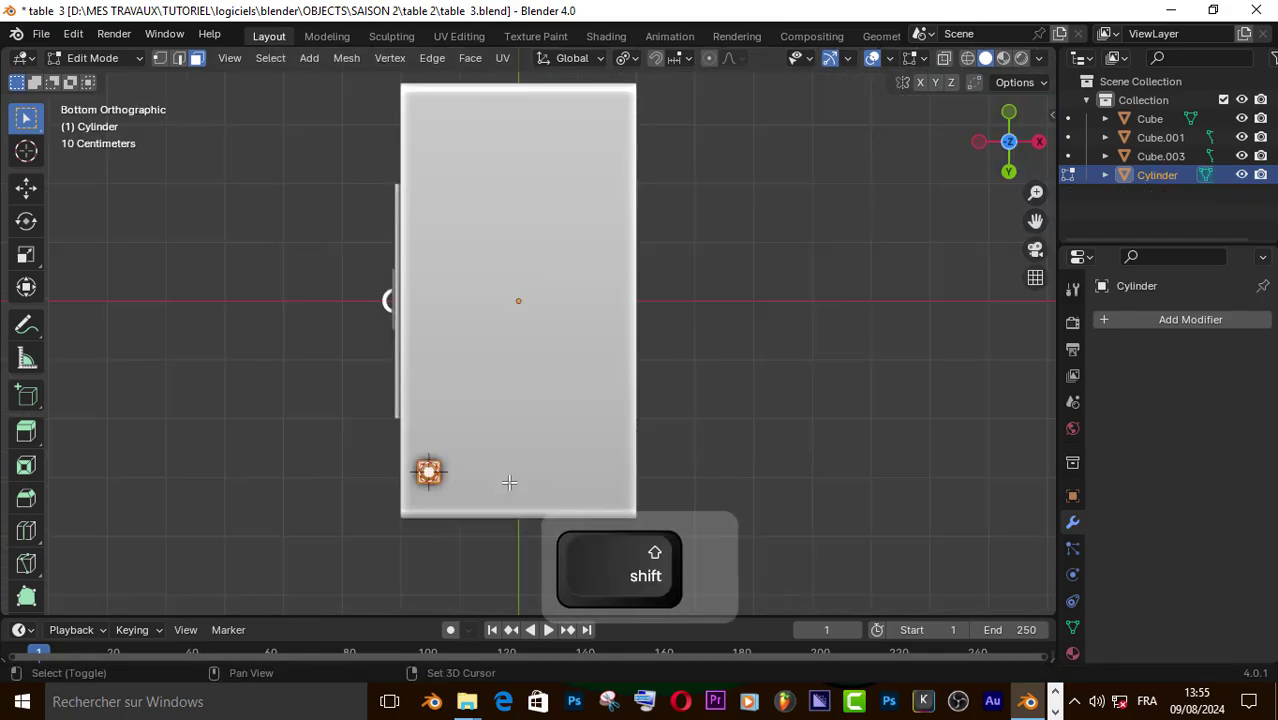
- Duplicate the leg with its plate about 3.06 m along X, and mirror a copy of both legs along Y to the table's opposite end
key(shift+d)
key(x)
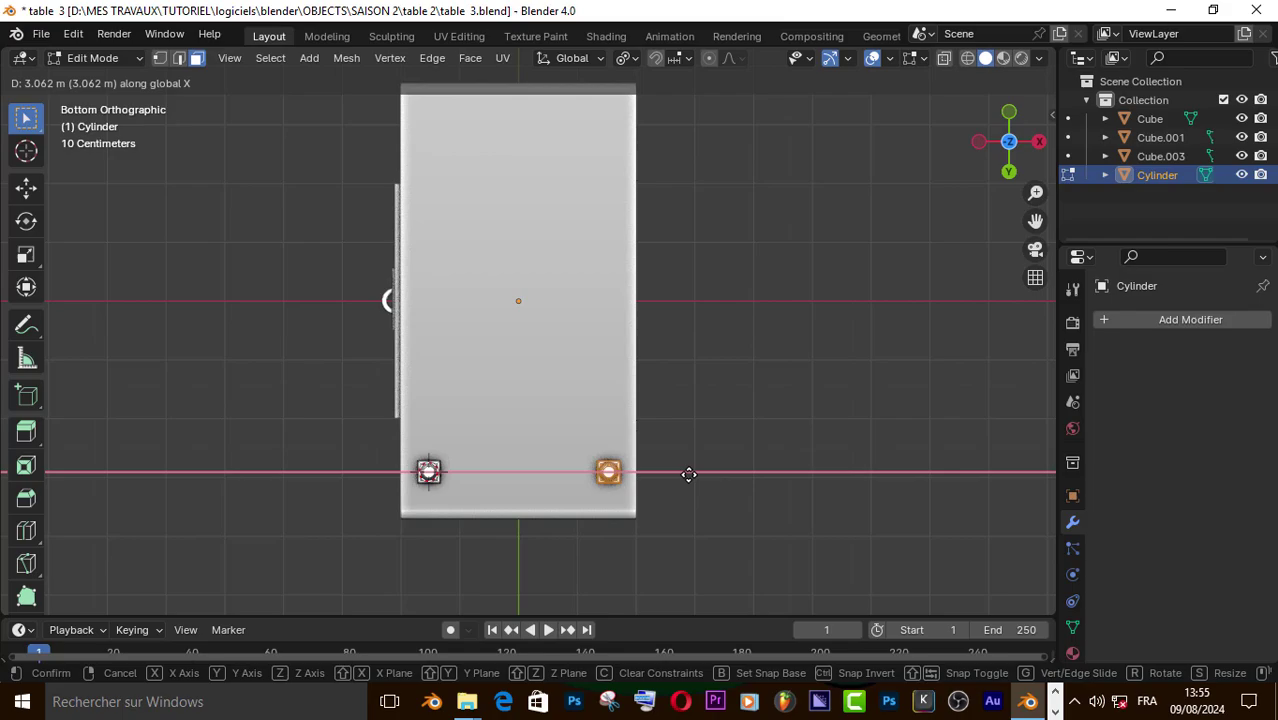
key(shift+d)
right_click(519, 308)
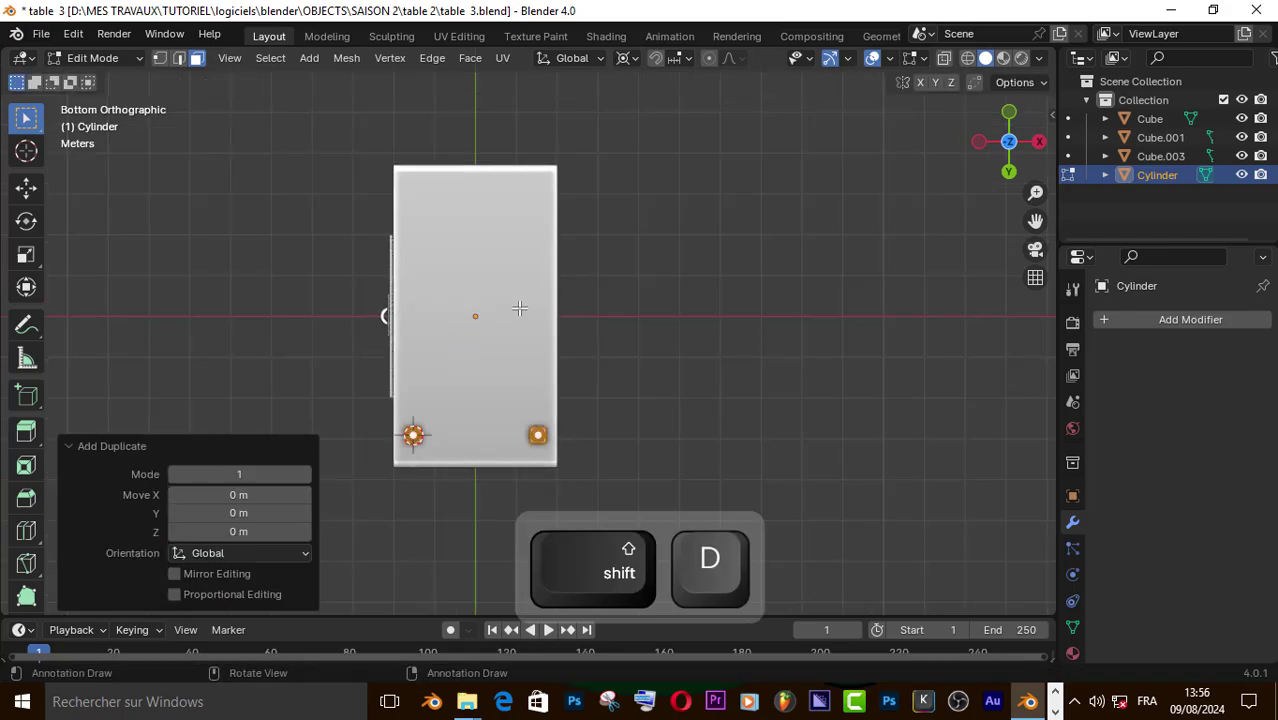
key(s)
key(y)
key(1)
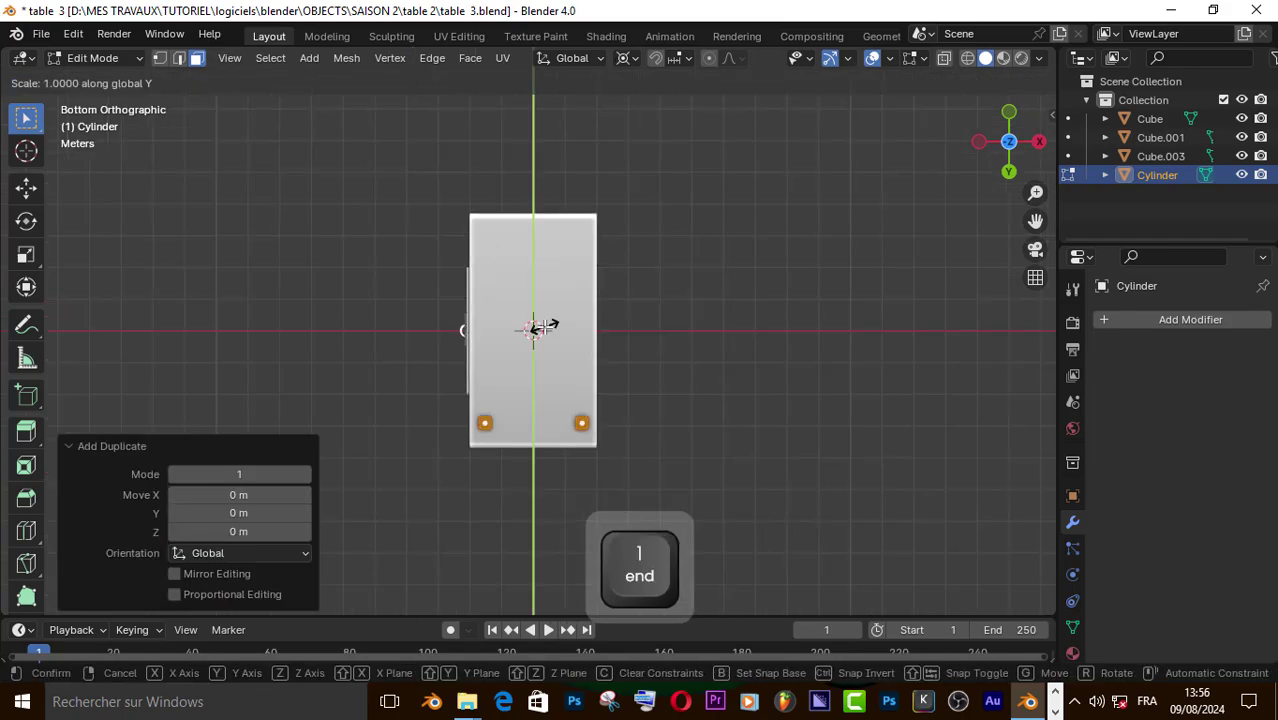
click(536, 328)
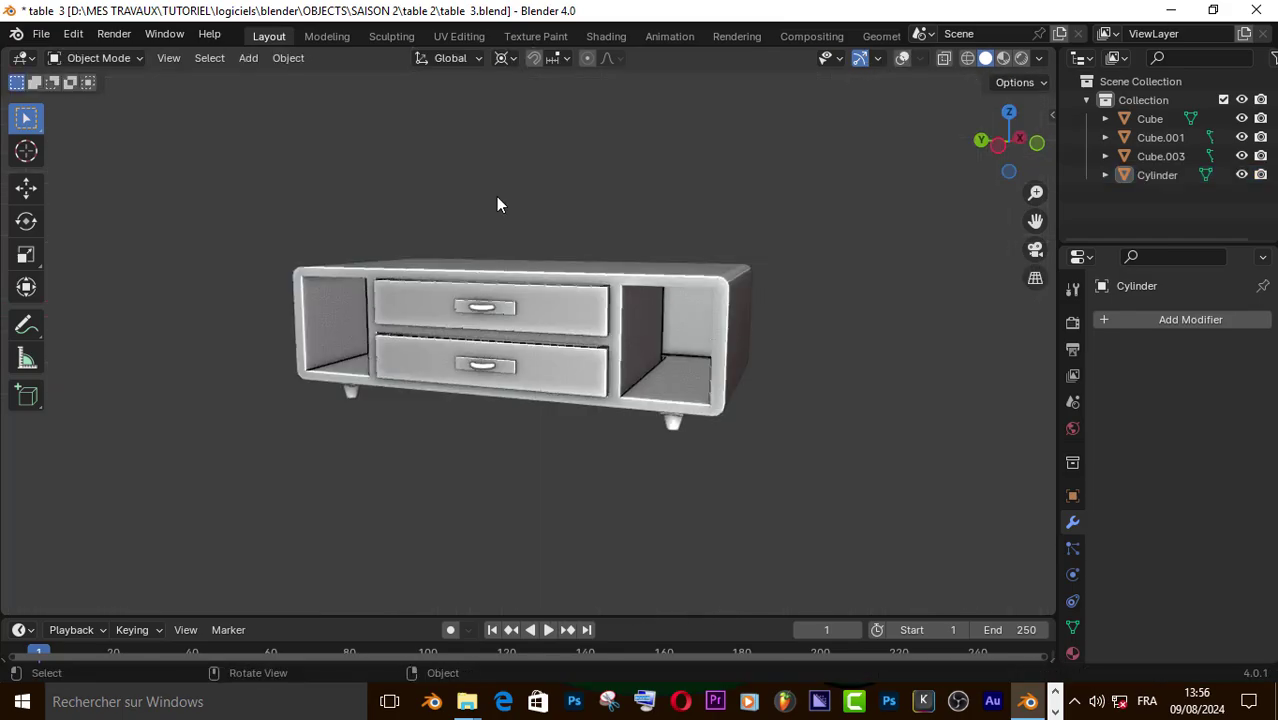
- View the whole table from above its front corner and save the file
middle_drag(585, 215, 462, 254)
scroll(460, 250, down, 2)
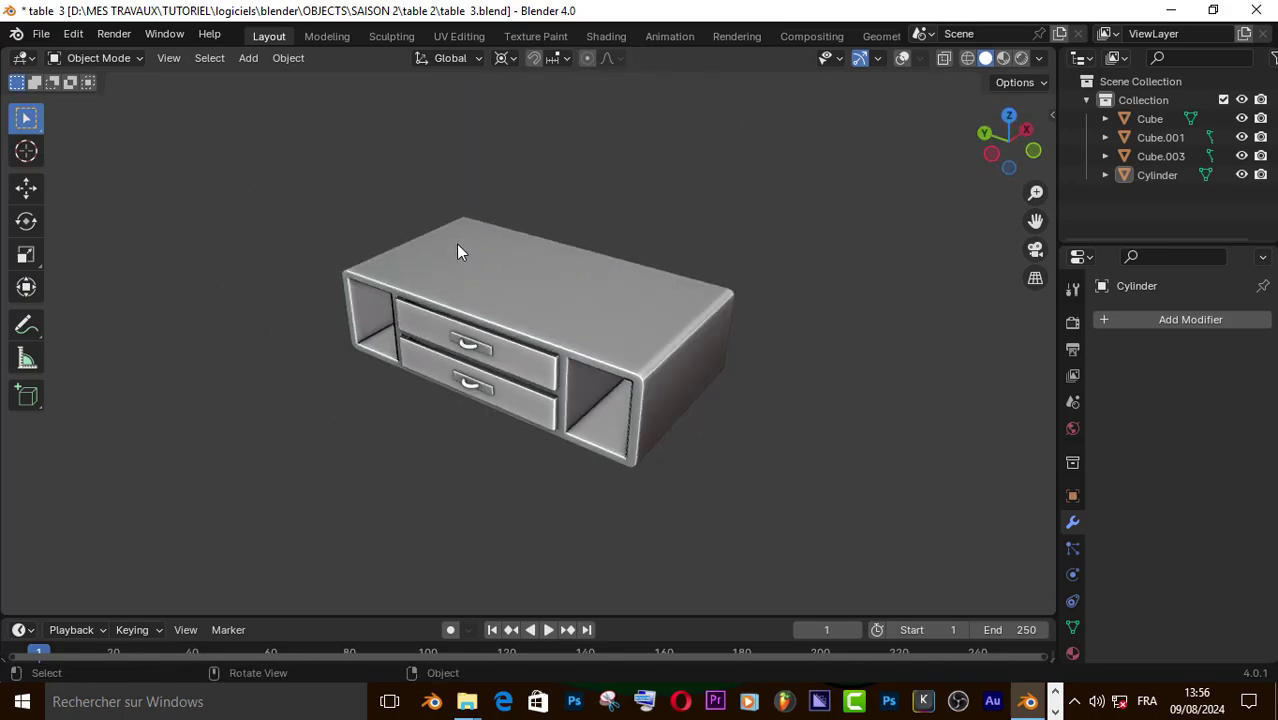
key(ctrl+s)
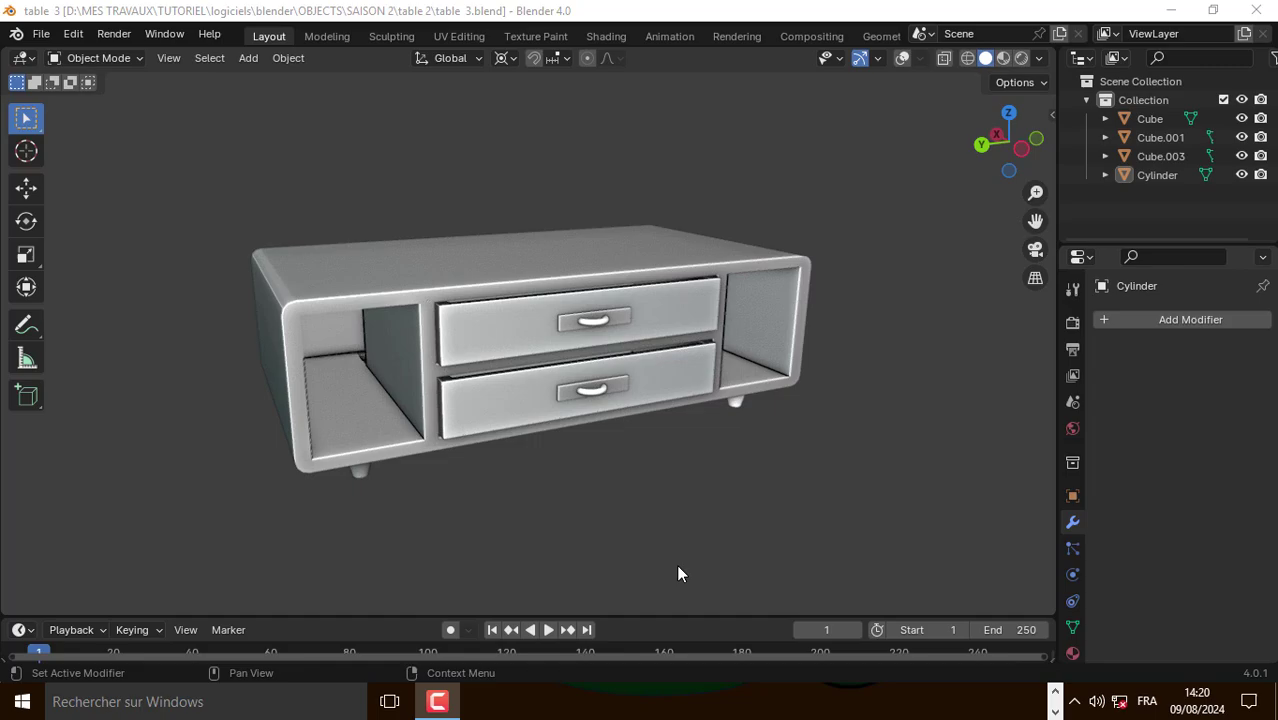
- Split the 3D viewport vertically into two side-by-side areas of about equal width
right_click(631, 613)
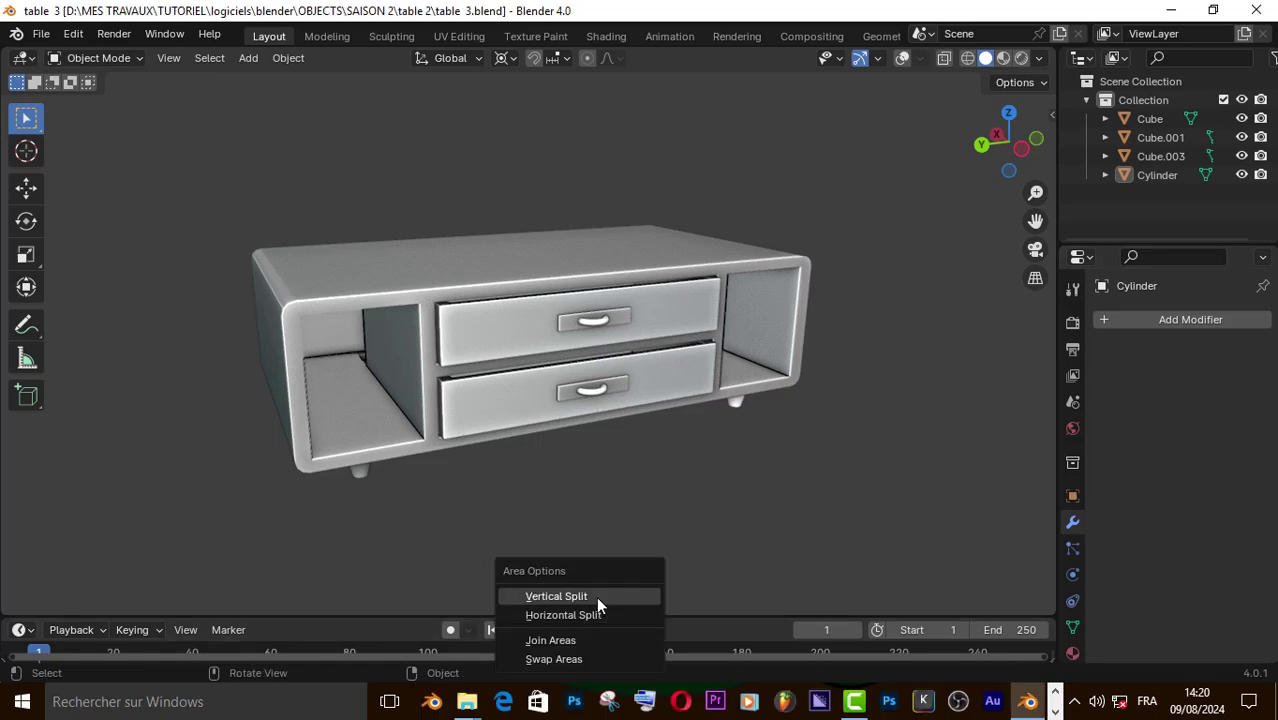
click(596, 596)
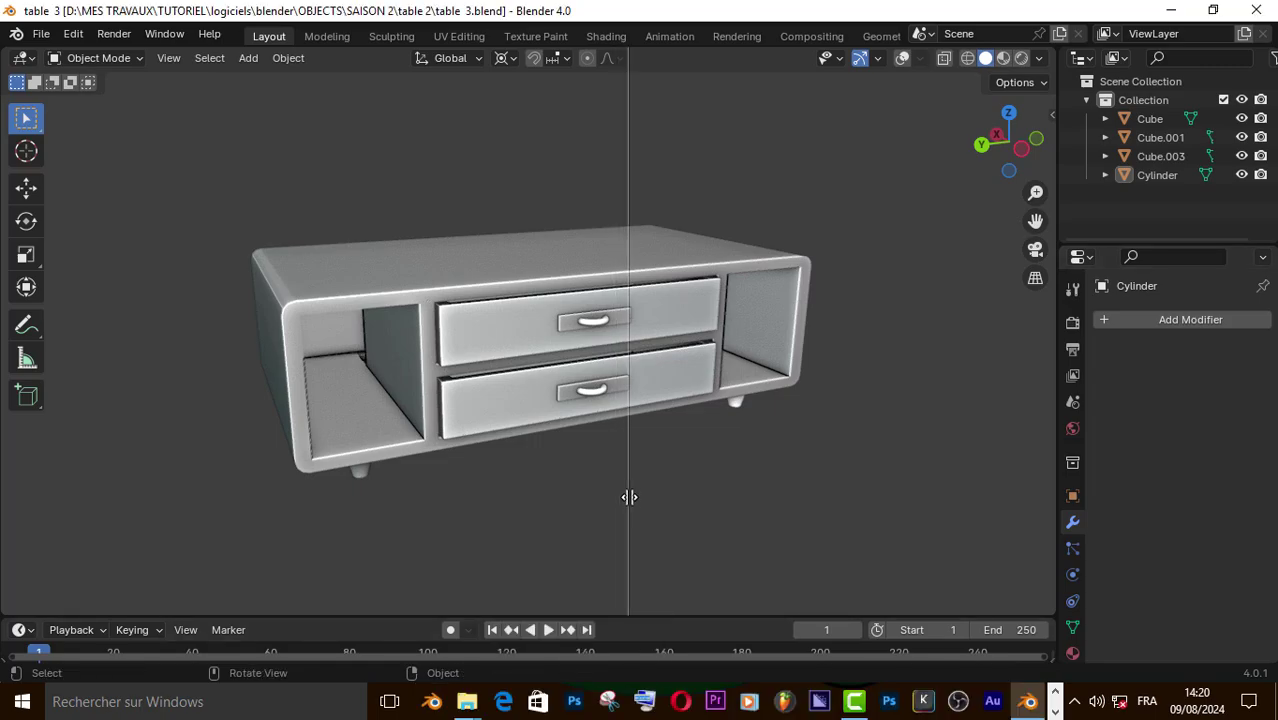
click(629, 497)
middle_drag(429, 281, 388, 226)
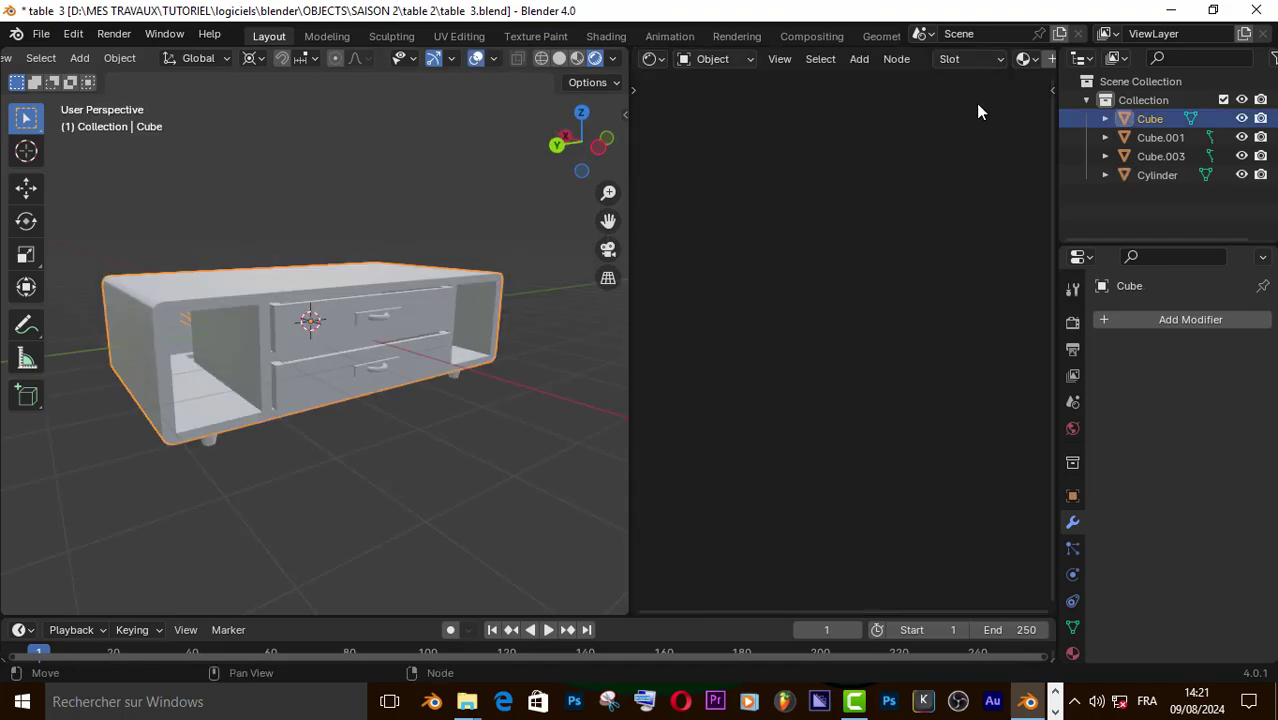
- Switch the new area to the Asset Browser and apply the rosewood veneer material to the table body
scroll(905, 60, right, 3)
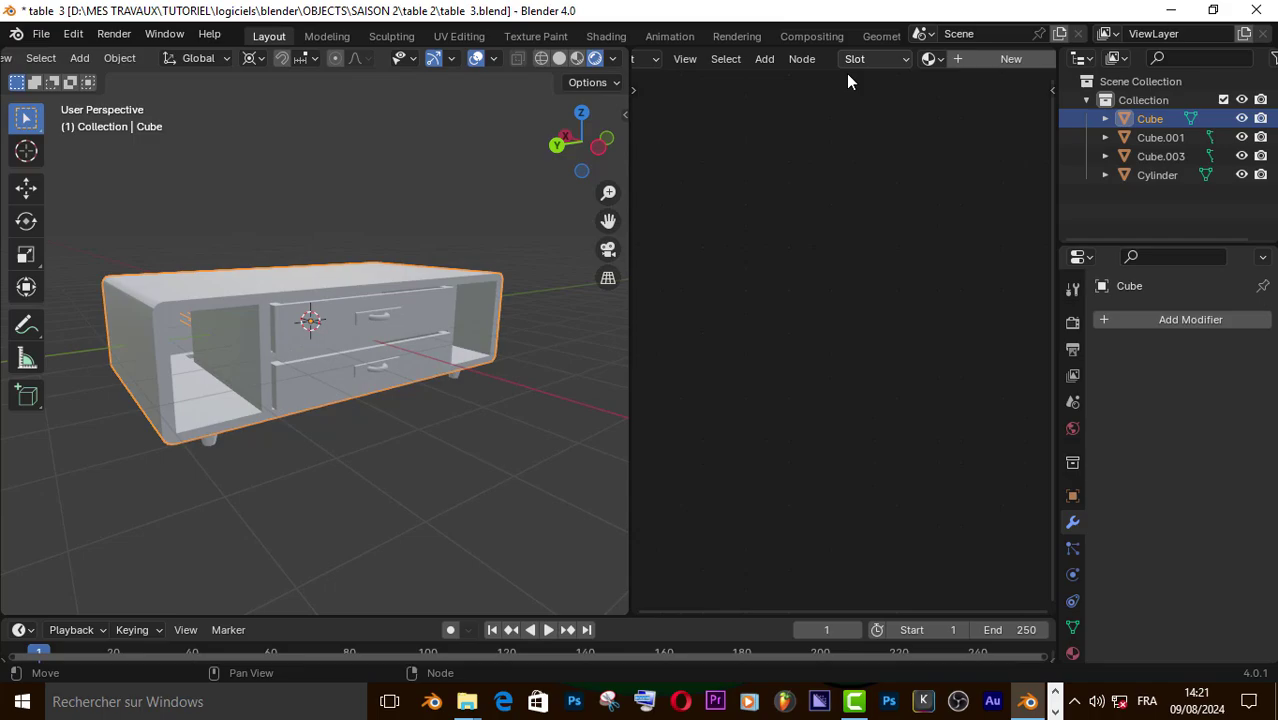
click(653, 60)
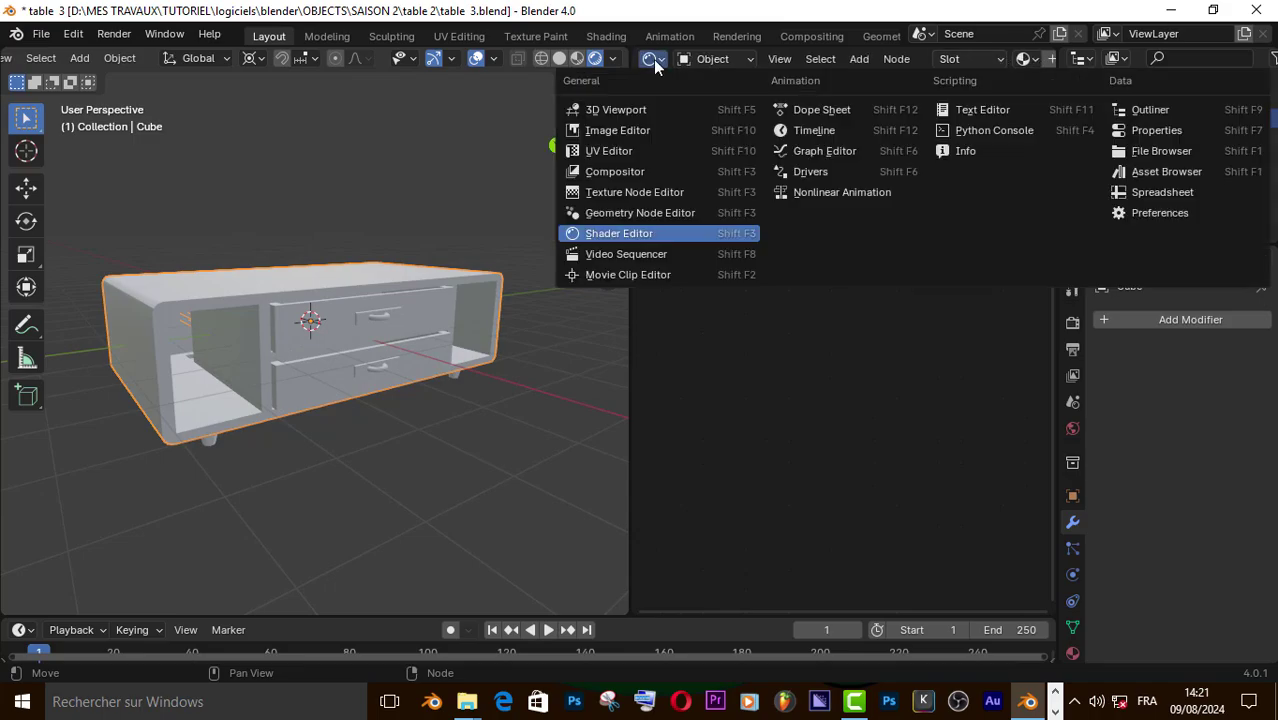
click(1188, 174)
drag(1118, 443, 280, 293)
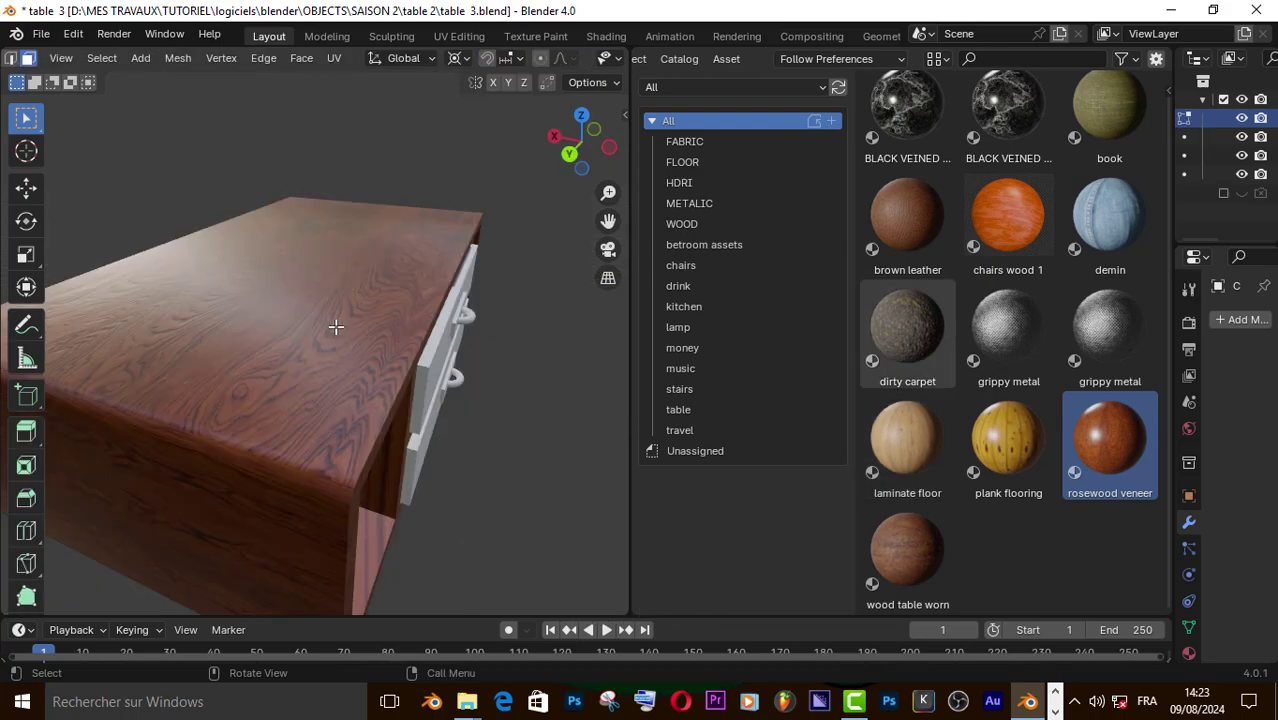
- Show the overlays and UV-unwrap the selected faces of the table body, including the side compartment's inner walls
key(shift+alt+z)
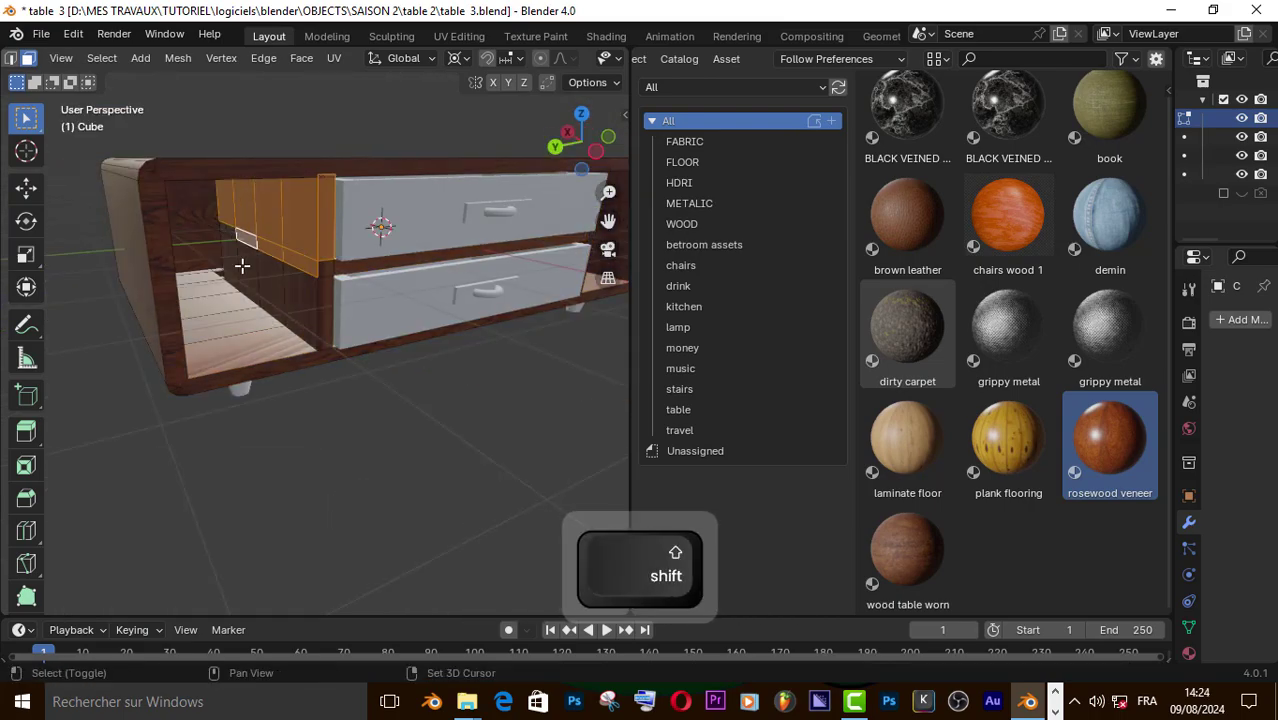
key(u)
click(446, 273)
key(u)
click(442, 320)
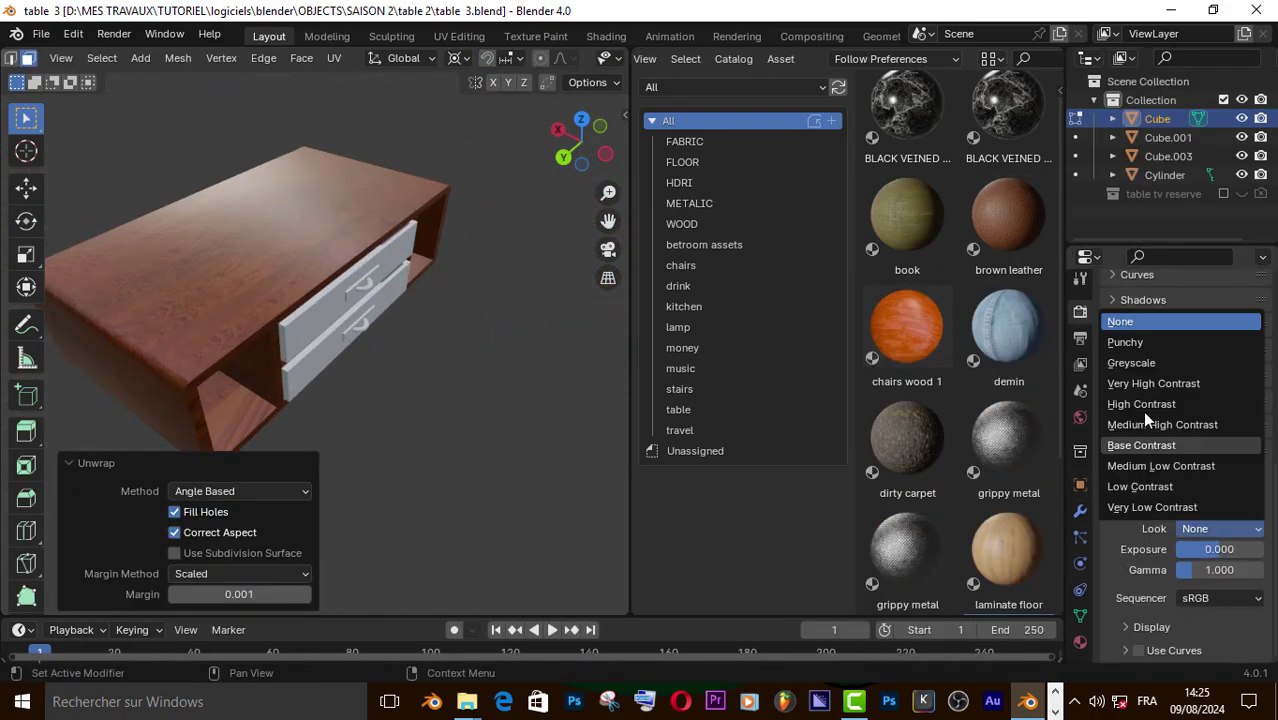
middle_drag(400, 380, 302, 202)
shift+click(126, 308)
key(u)
click(354, 251)
- Return to Object Mode and try linking the table body's rosewood material to the upper drawer
key(Tab)
click(302, 202)
shift+click(389, 268)
key(ctrl+l)
click(389, 268)
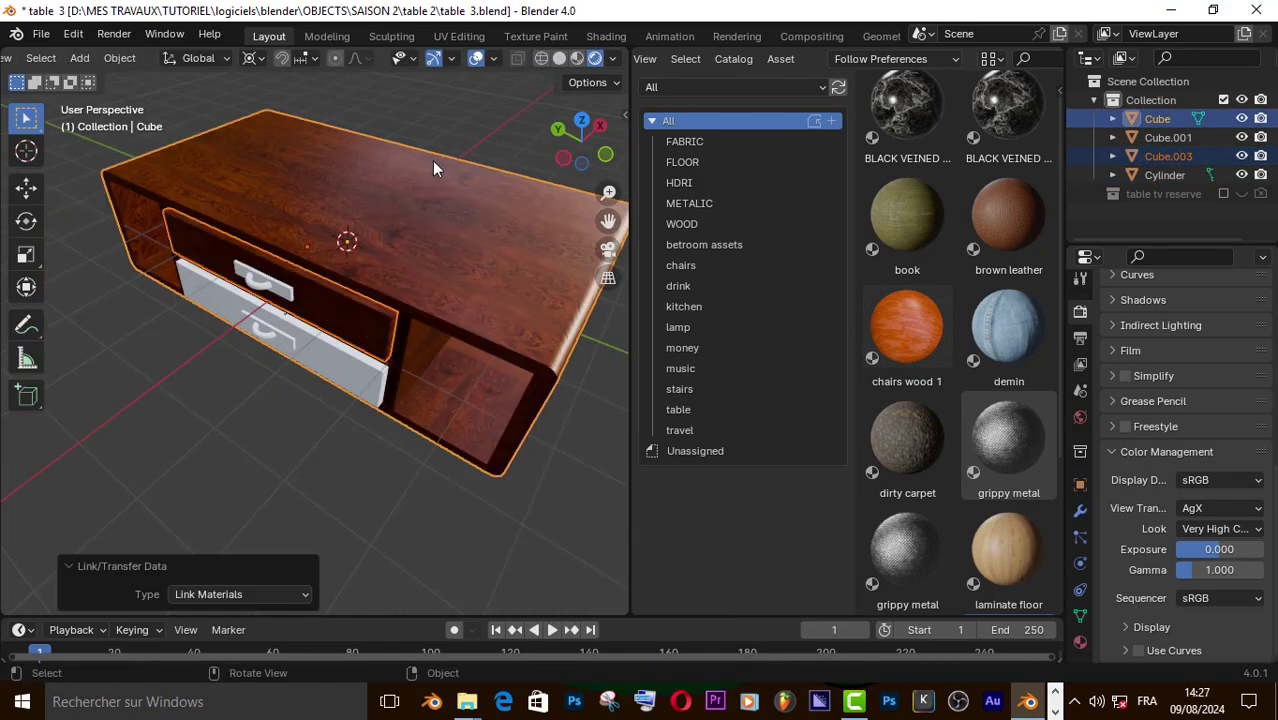
click(432, 160)
middle_drag(432, 160, 219, 267)
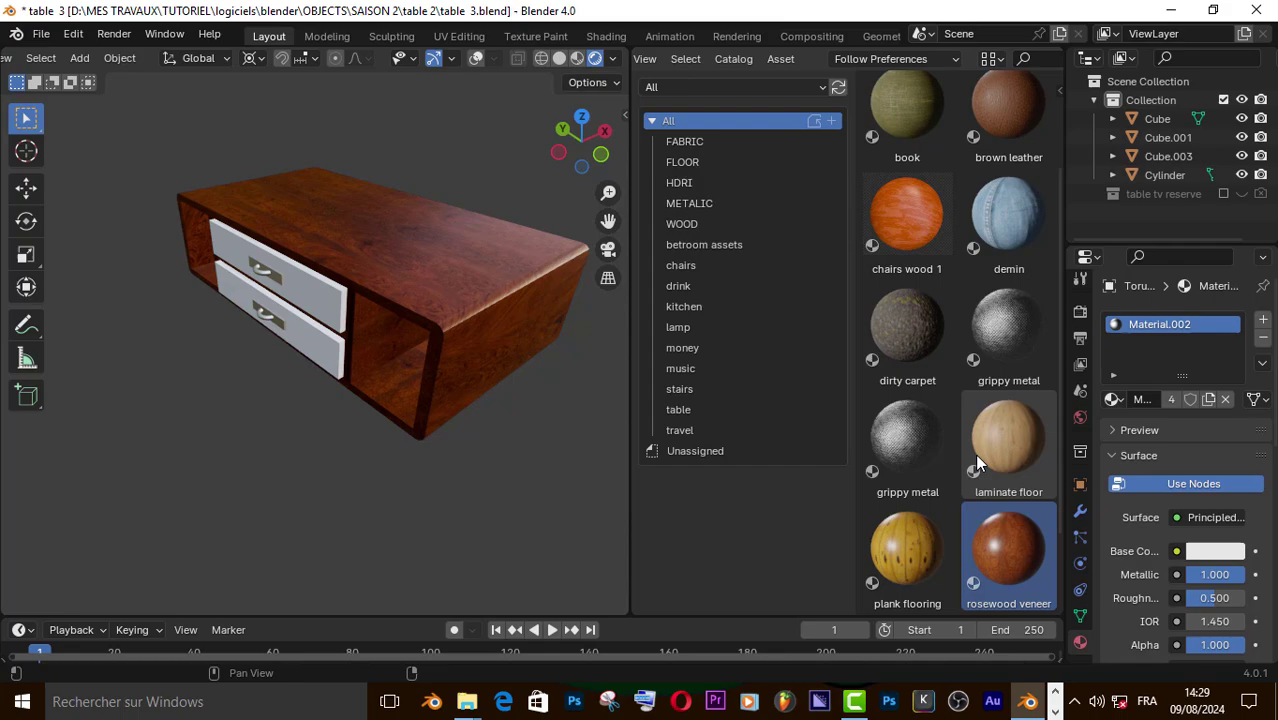
- Select the upper drawer, save the file, and apply the laminate floor material to the drawer
scroll(975, 453, down, 1)
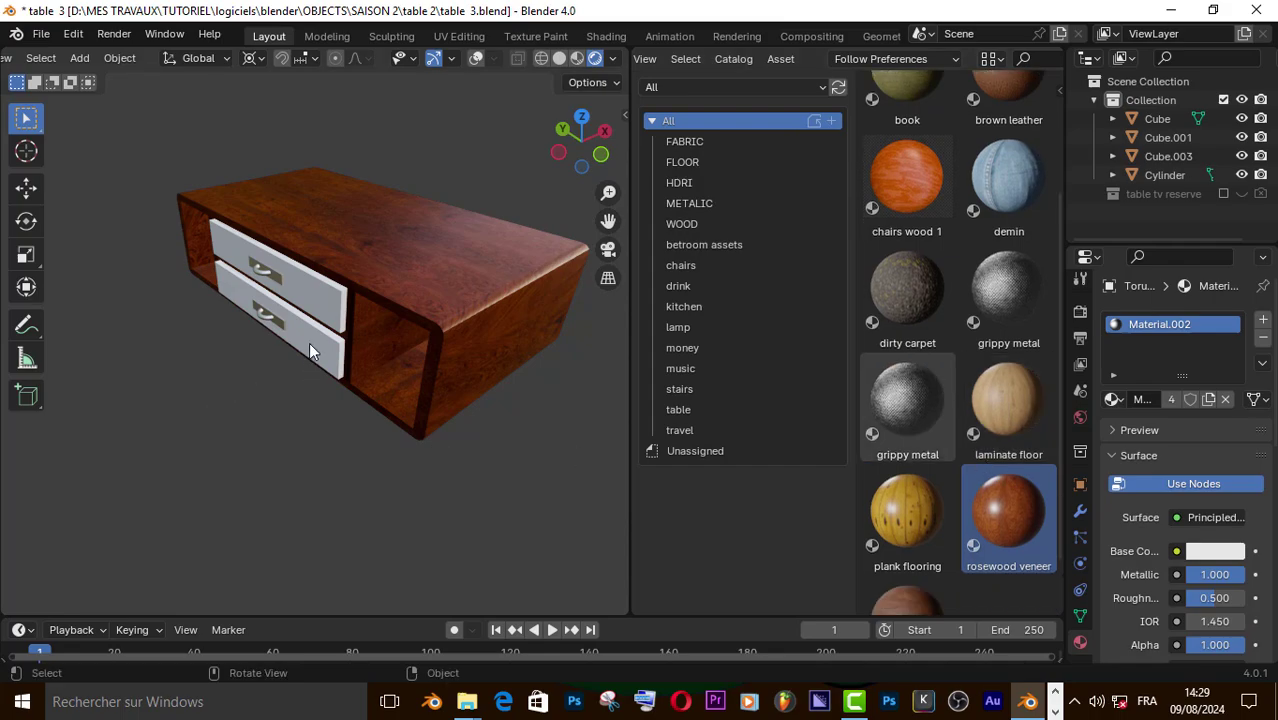
click(319, 294)
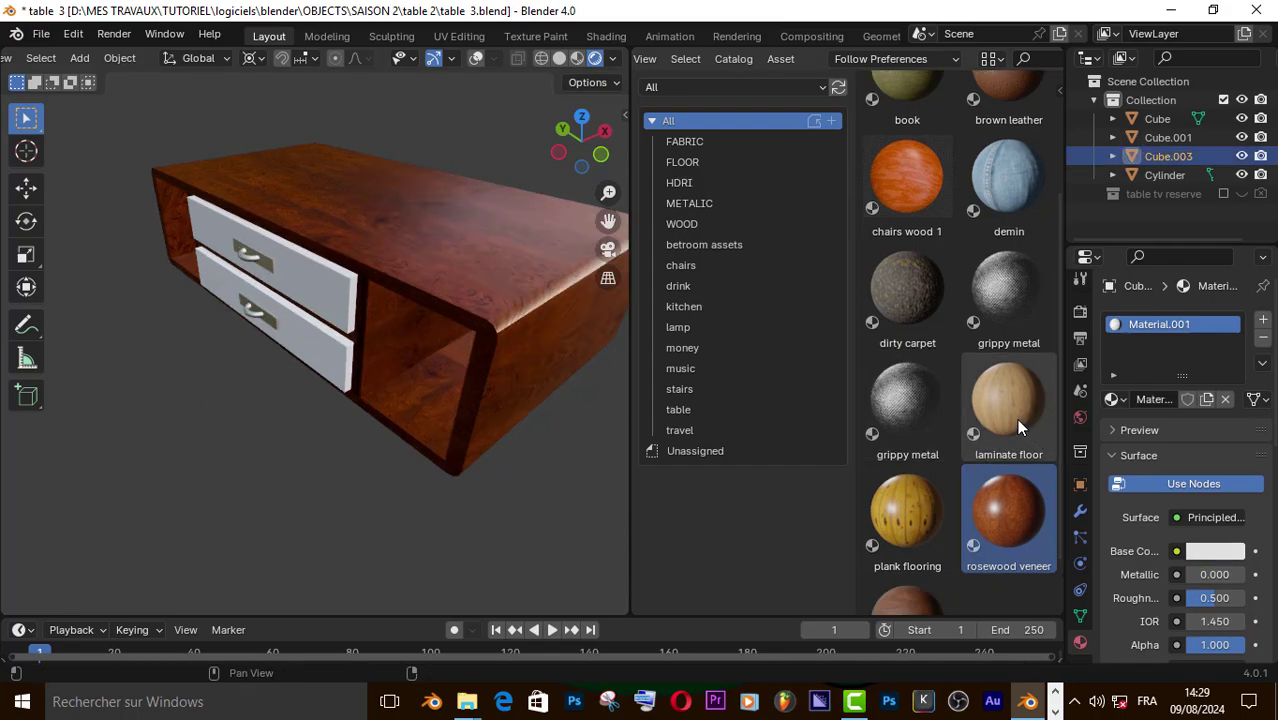
key(ctrl+s)
drag(988, 388, 238, 260)
drag(321, 276, 321, 278)
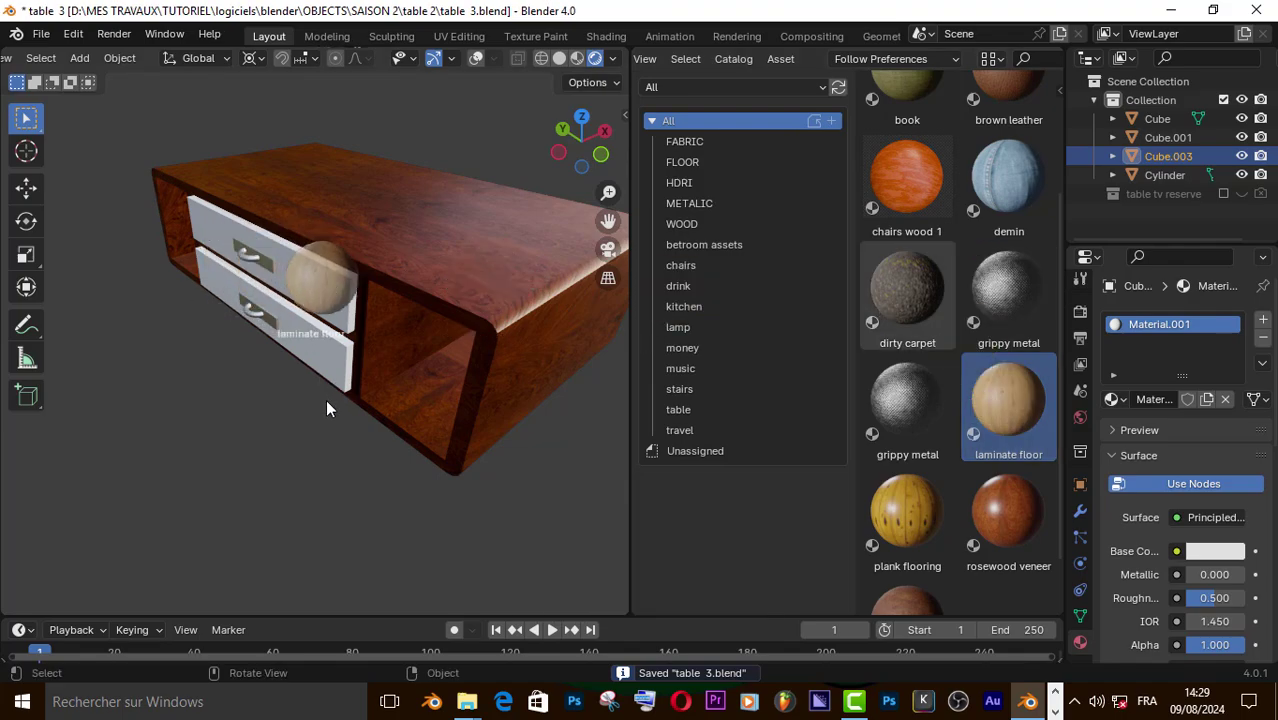
- UV-unwrap the upper drawer's mesh in Edit Mode so the laminate floor texture follows its faces
scroll(390, 283, up, 5)
key(Tab)
key(u)
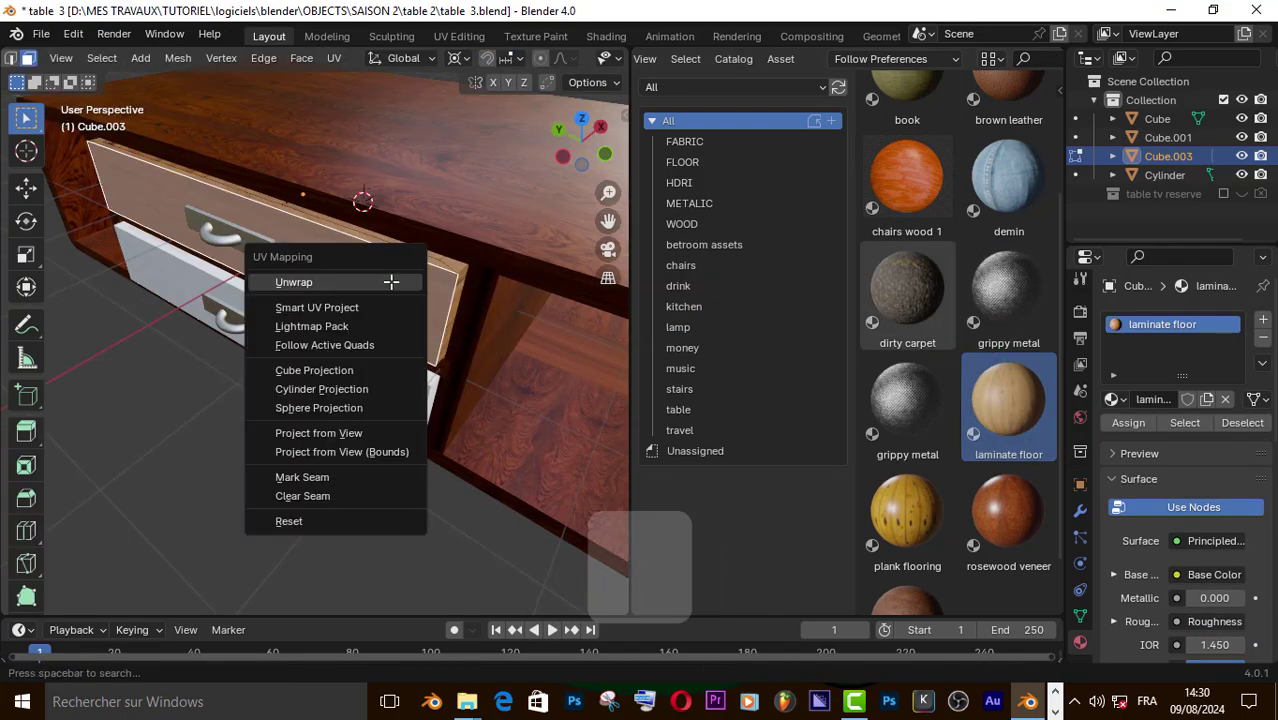
click(293, 282)
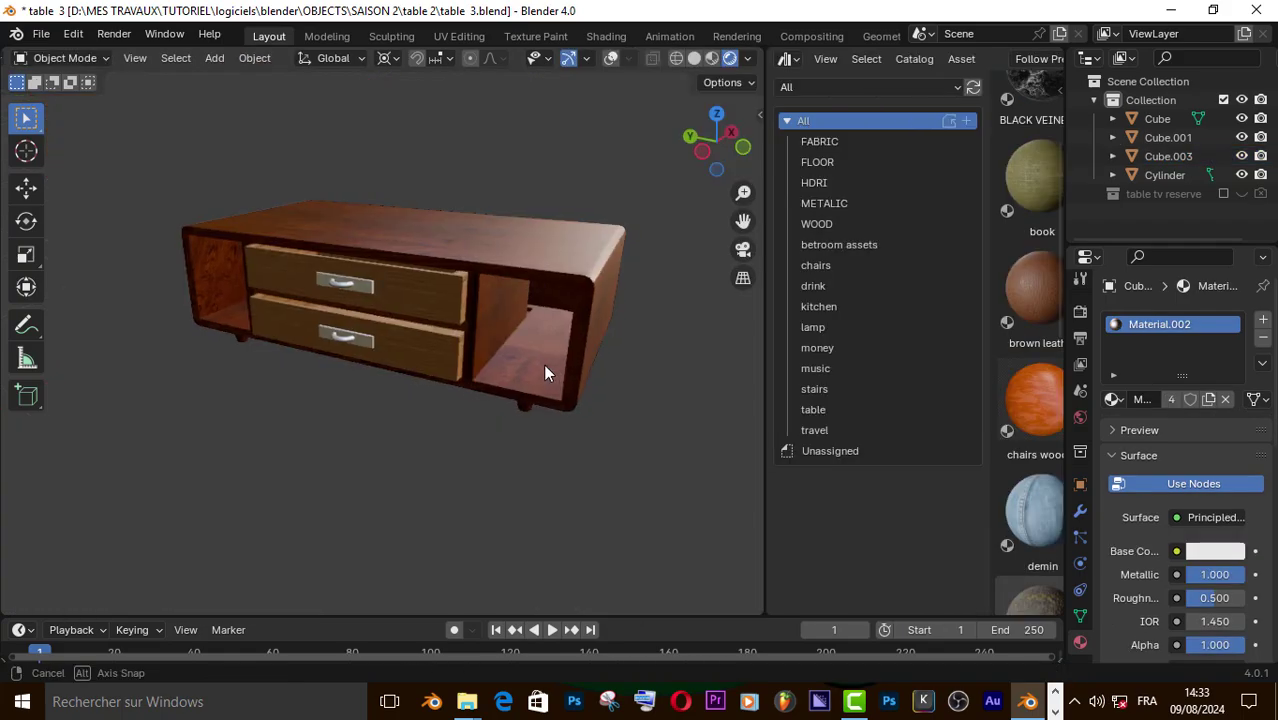
middle_drag(543, 363, 549, 357)
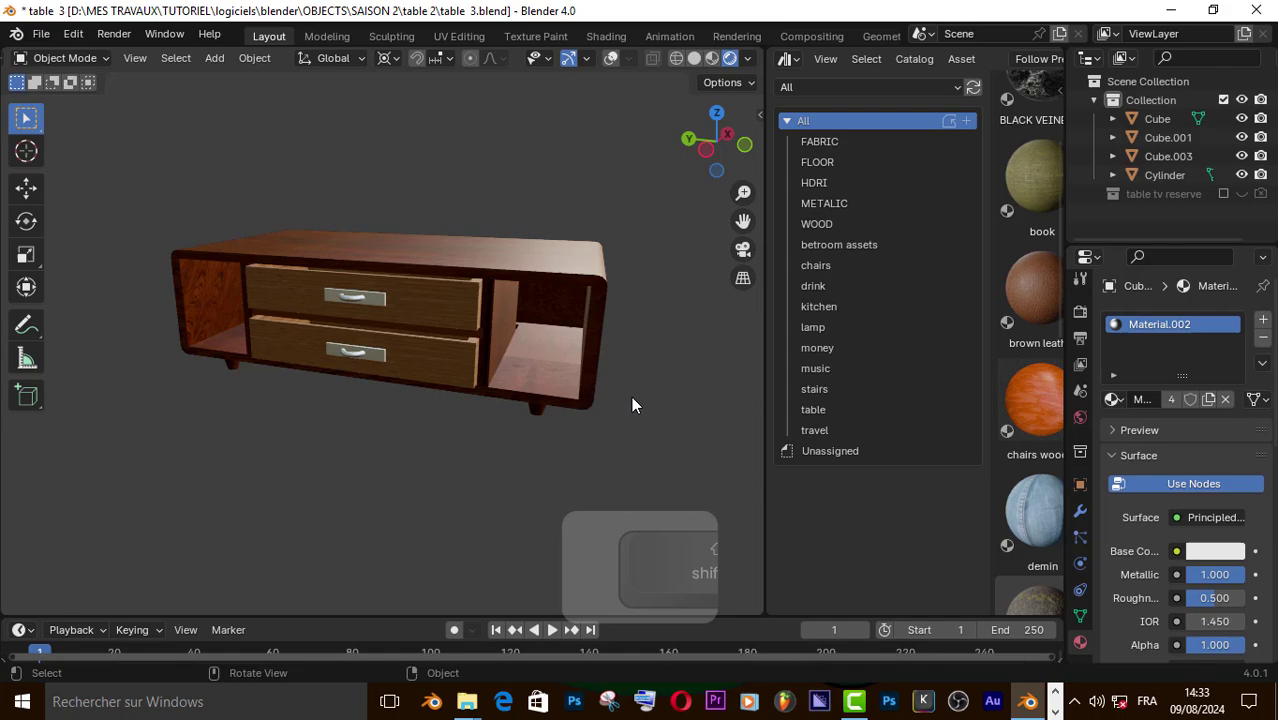